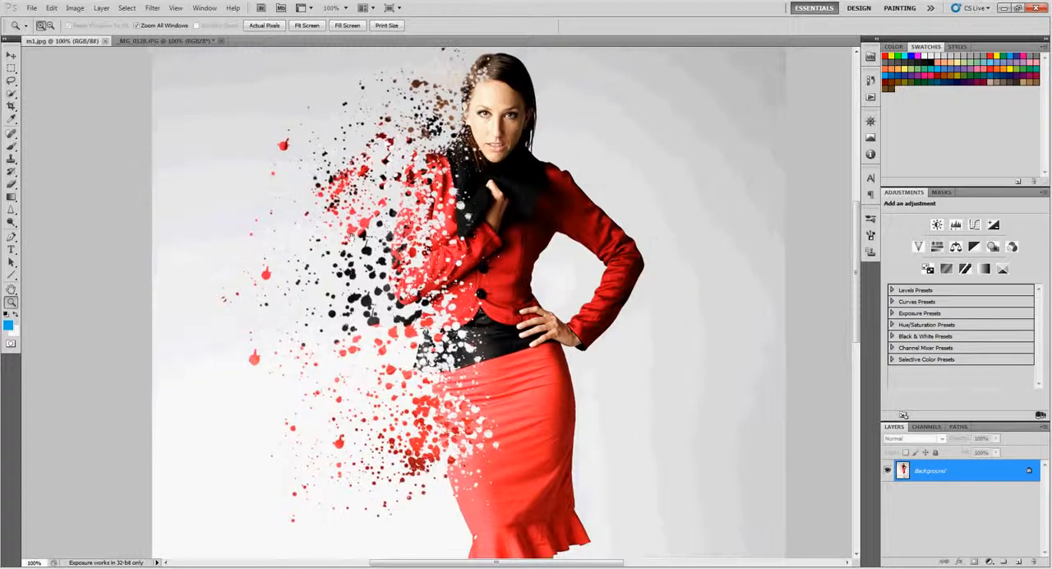
Compare the splatter artwork in m1.jpg with the original photo _MG_0128.JPG, viewing the woman up close and in full
click(160, 41)
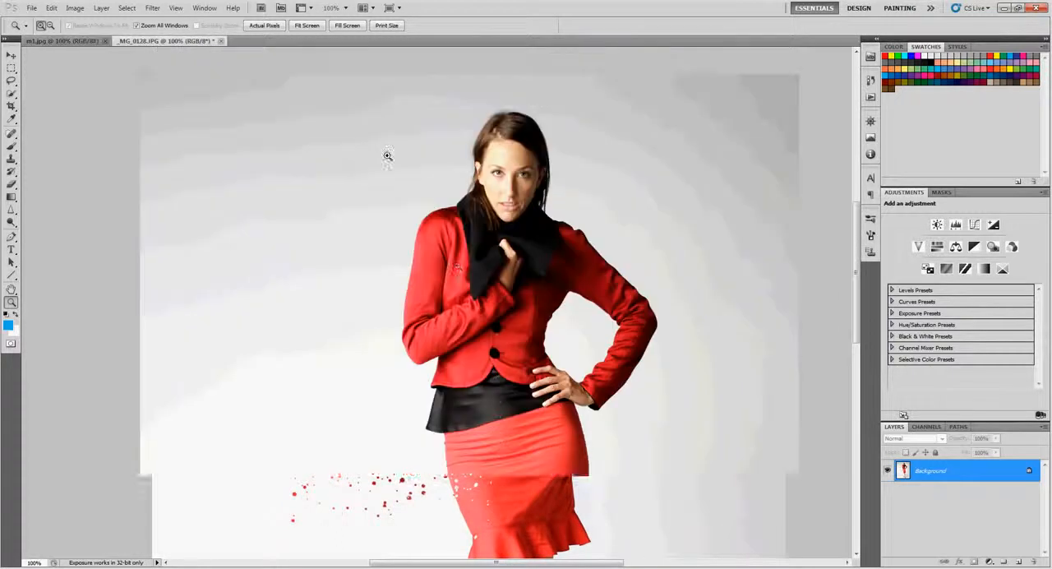
drag(506, 286, 453, 219)
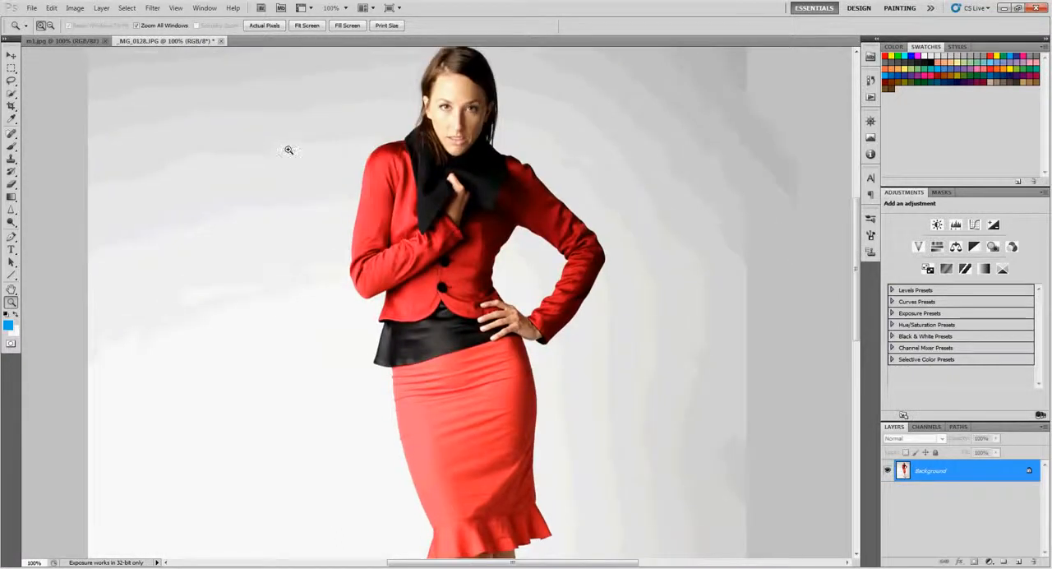
click(72, 43)
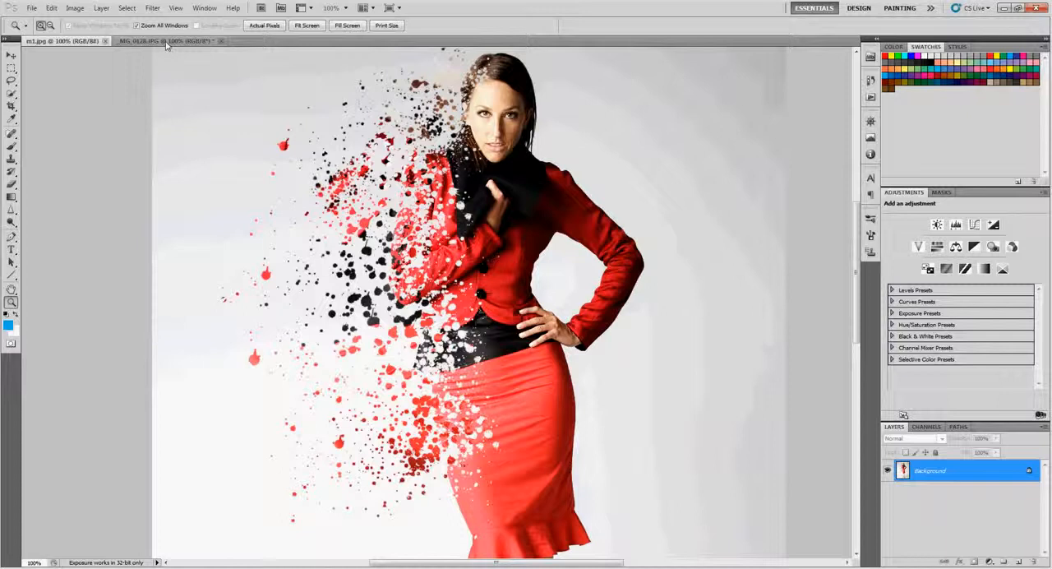
click(164, 41)
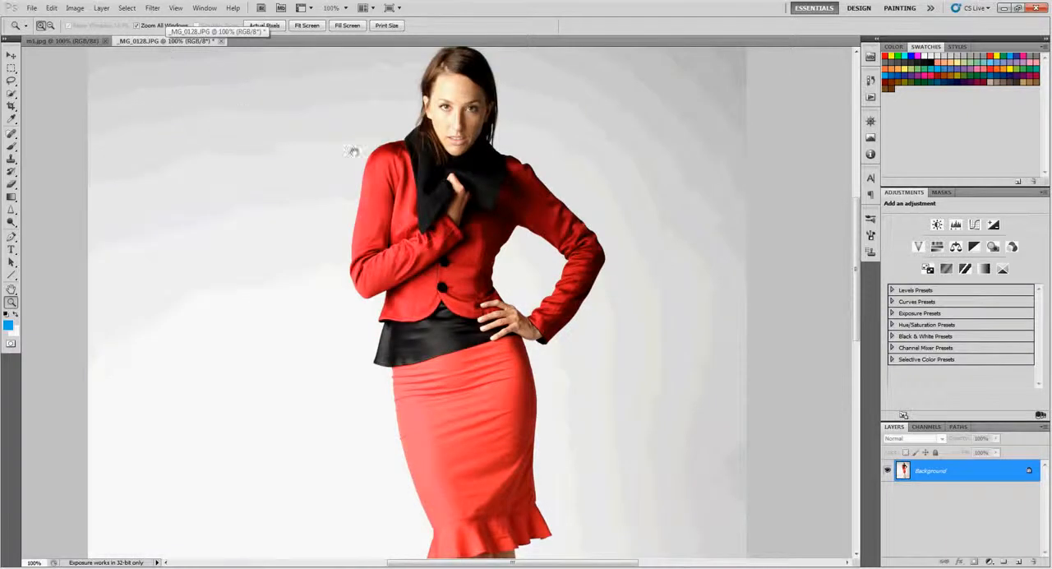
drag(352, 151, 365, 170)
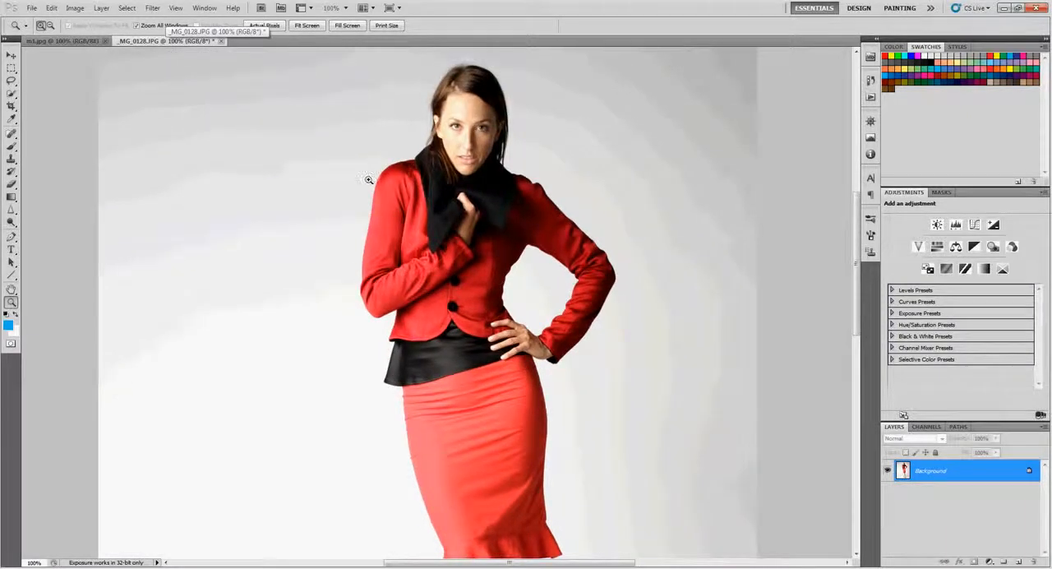
alt+click(388, 217)
drag(397, 231, 444, 189)
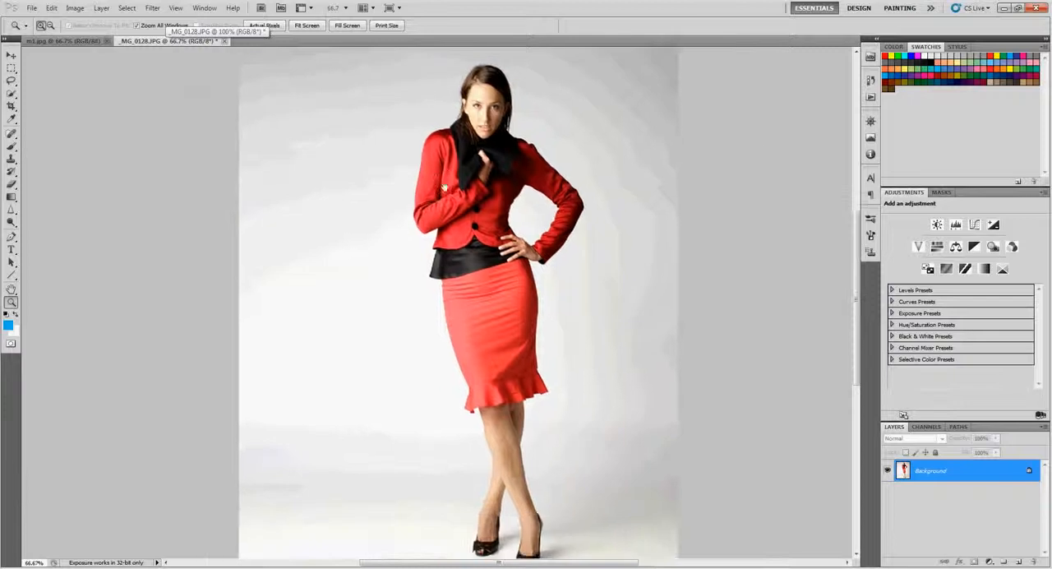
click(80, 42)
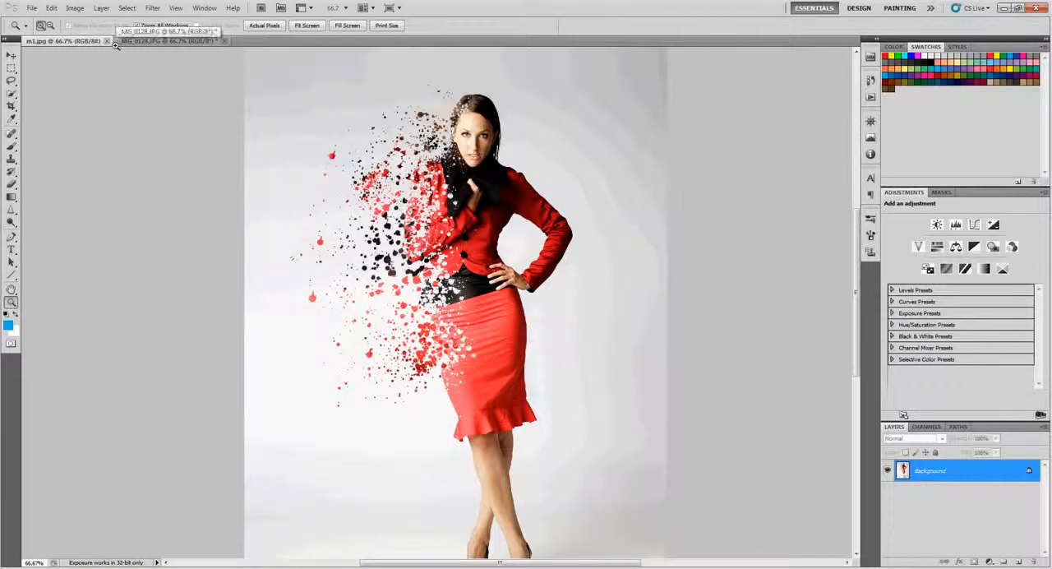
click(124, 41)
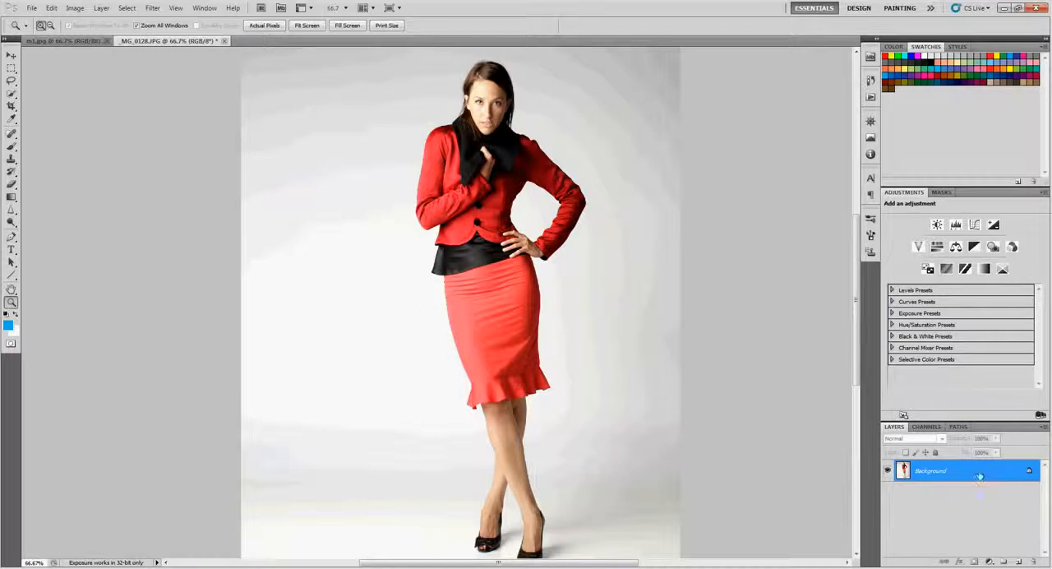
Duplicate the Background layer of _MG_0128.JPG twice and close the m1.jpg reference image
key(ctrl+j)
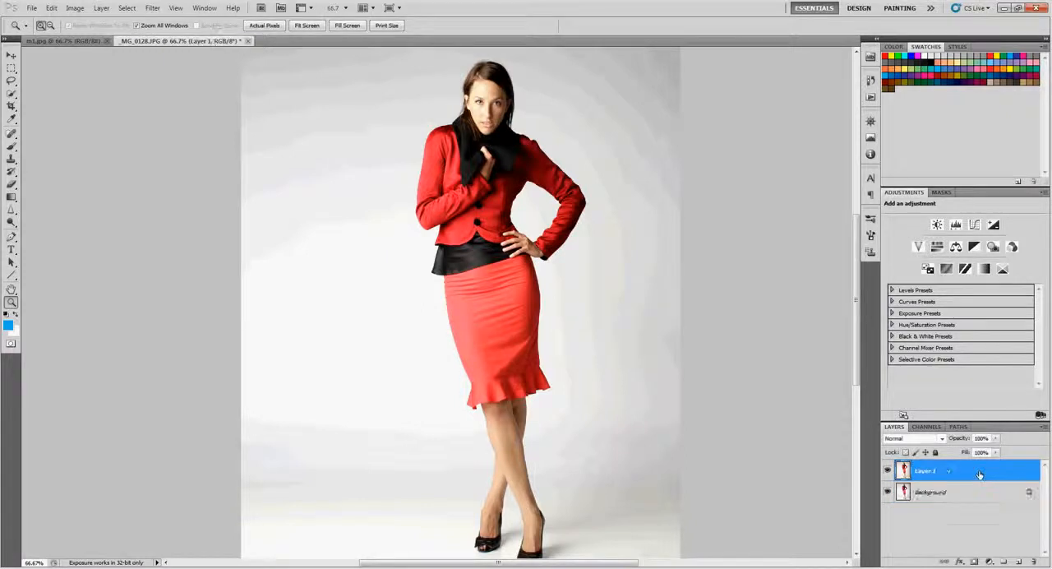
key(ctrl+j)
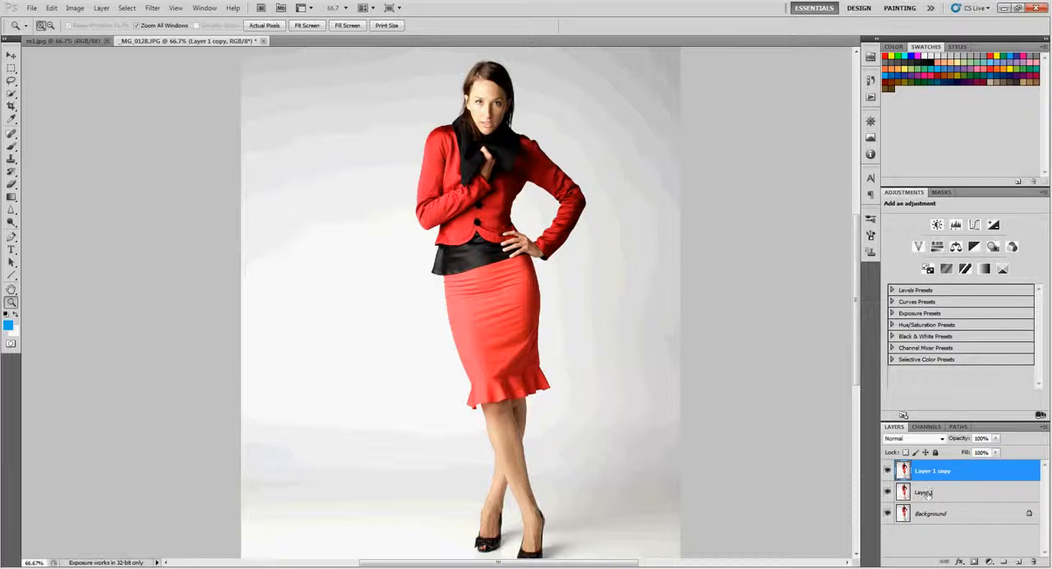
click(106, 41)
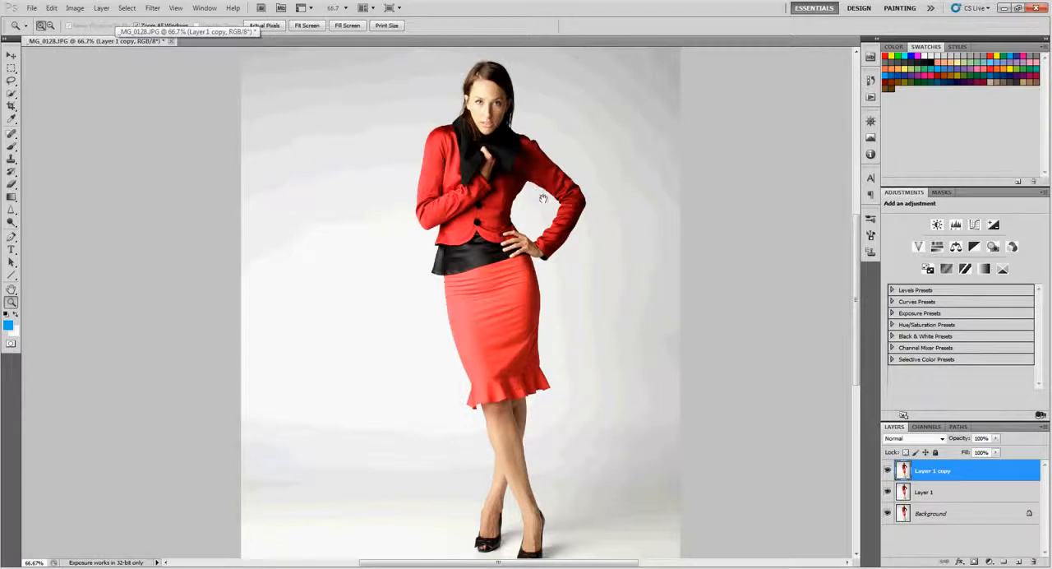
Hide Layer 1 copy and make Layer 1 the active layer
drag(544, 198, 528, 202)
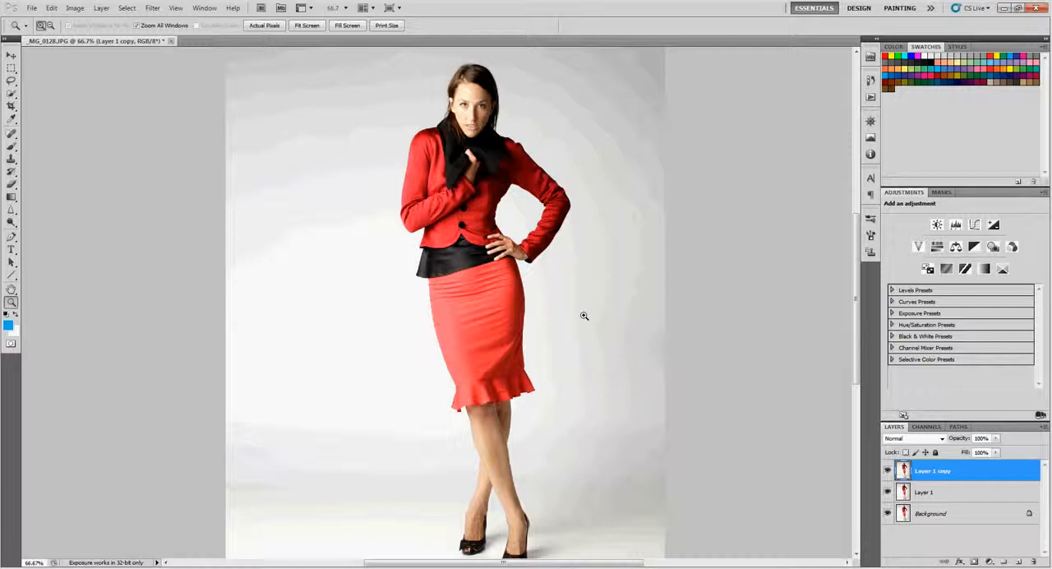
key(alt)
alt+click(549, 295)
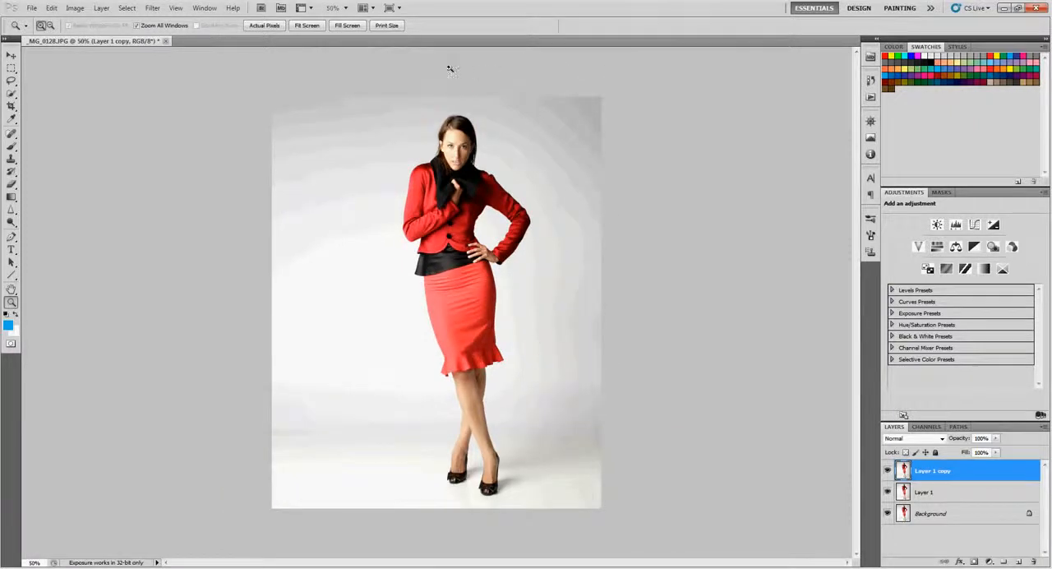
click(887, 470)
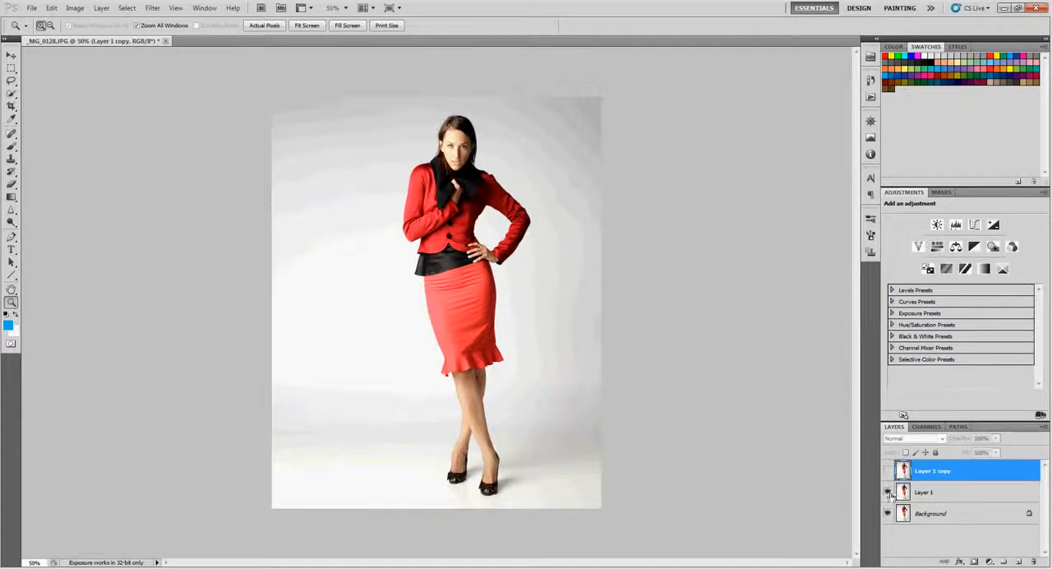
click(899, 497)
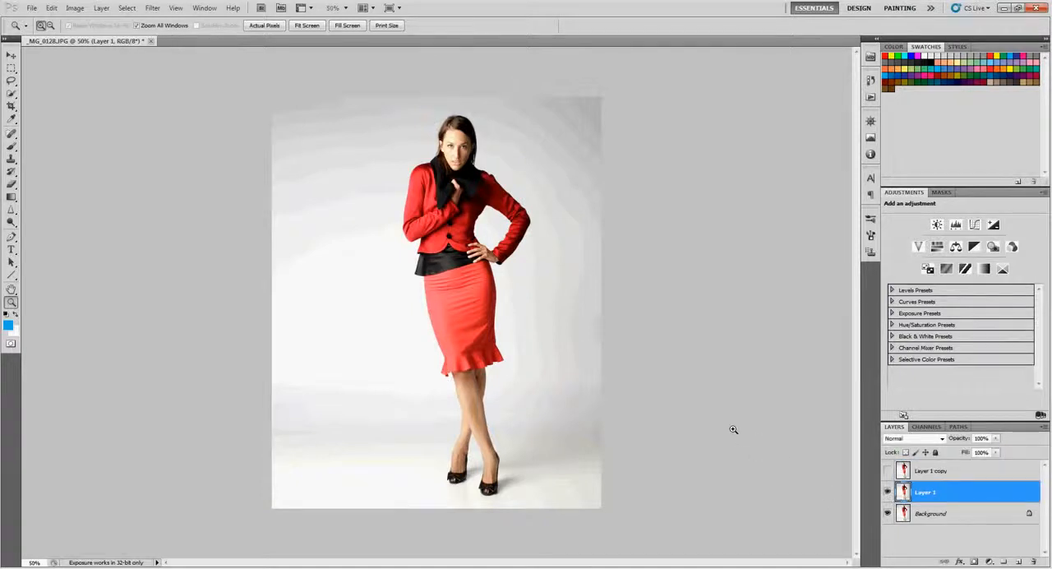
Lasso loosely around the whole woman on Layer 1, replace her with a Content-Aware fill, and clear the selection
key(l)
mouse_move(517, 354)
mouse_down()
mouse_move(559, 212)
mouse_move(462, 103)
mouse_move(400, 174)
mouse_move(397, 293)
mouse_move(428, 395)
mouse_move(440, 503)
mouse_move(503, 502)
mouse_move(525, 380)
mouse_up()
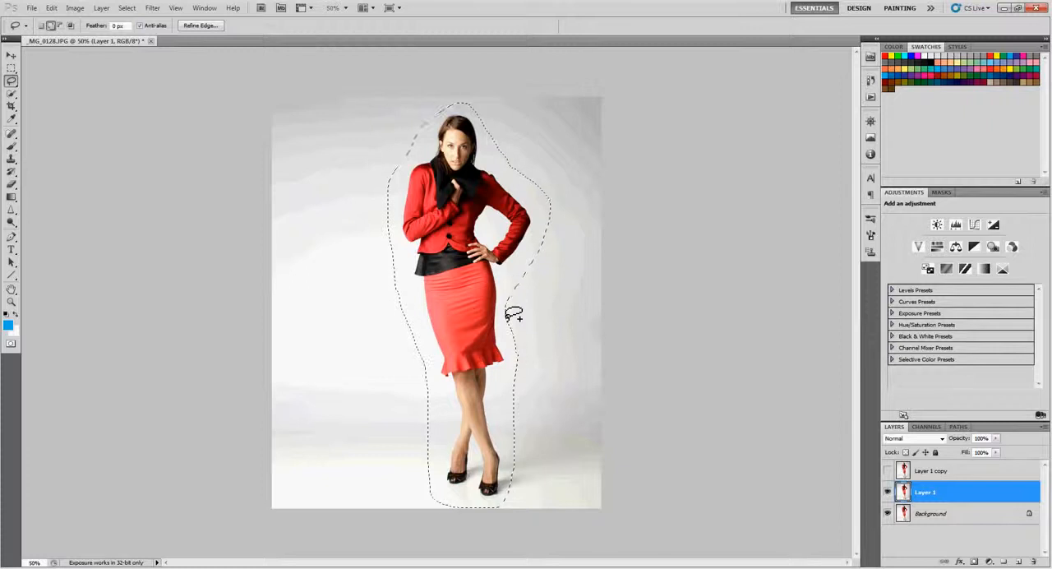
key(shift+BackSpace)
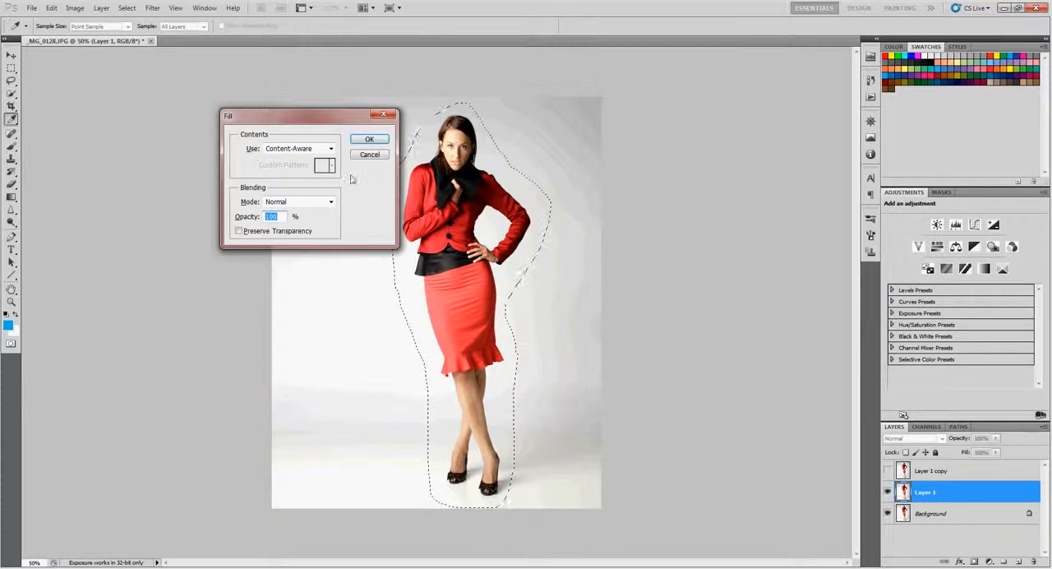
click(360, 140)
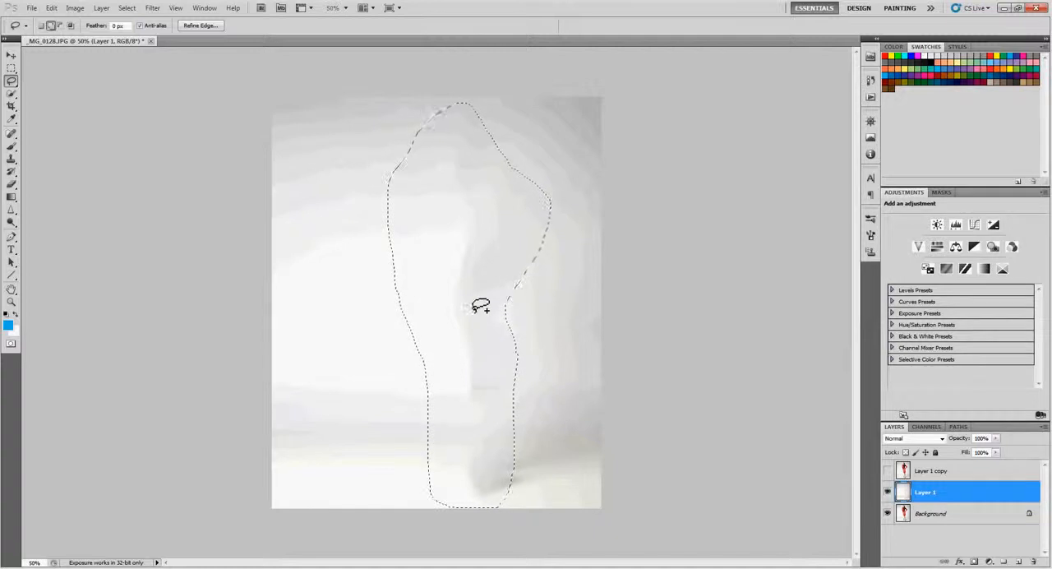
click(453, 177)
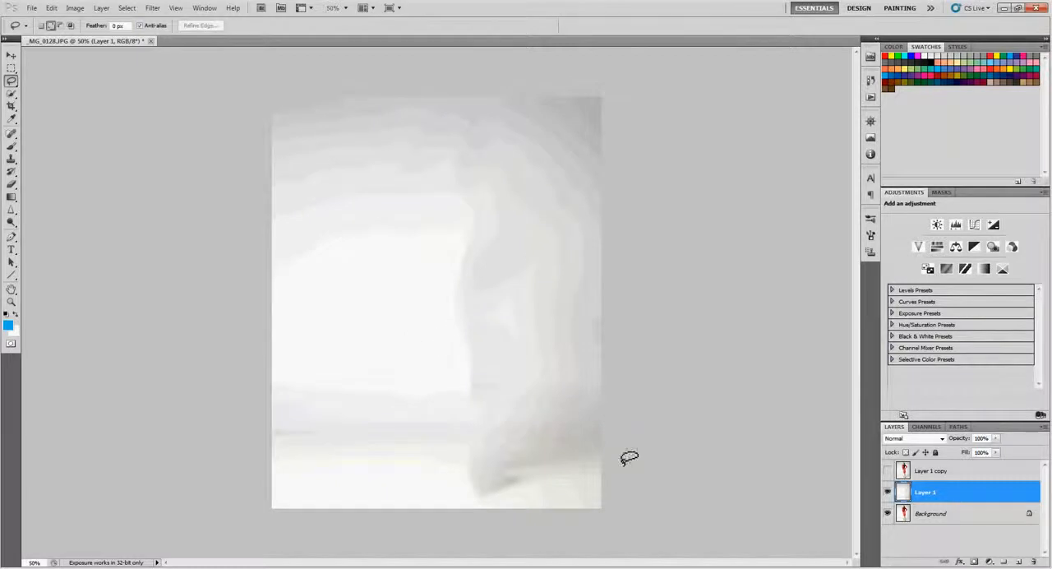
Show Layer 1 copy, select the woman on it with the Quick Selection tool, and copy her onto a new layer
click(888, 470)
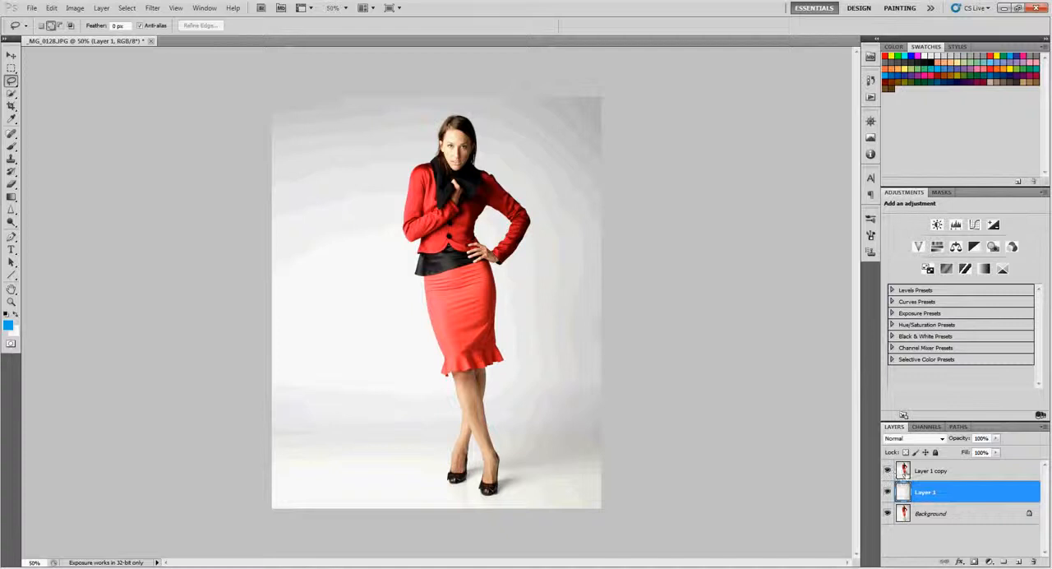
click(932, 475)
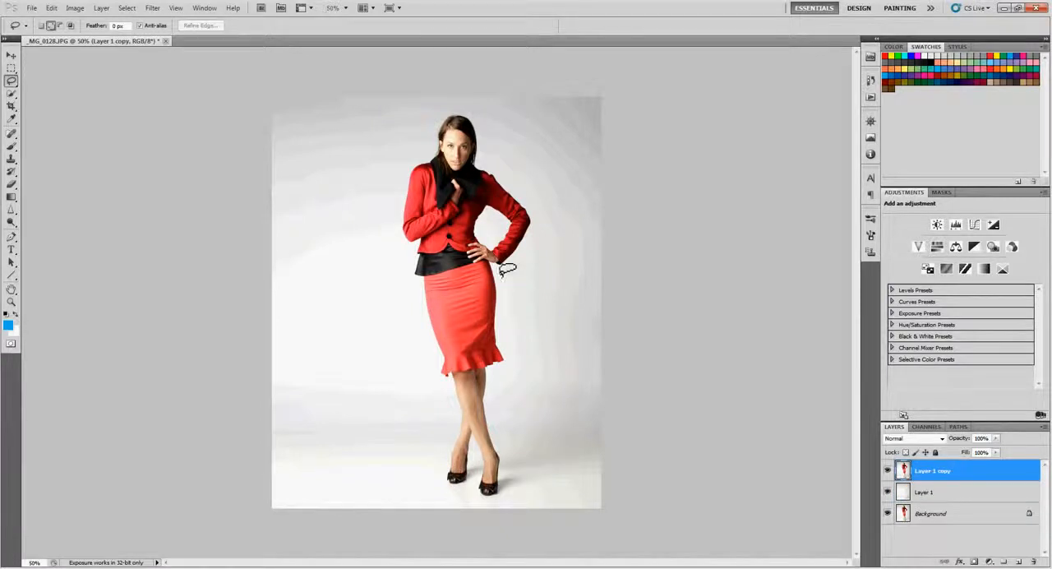
key(w)
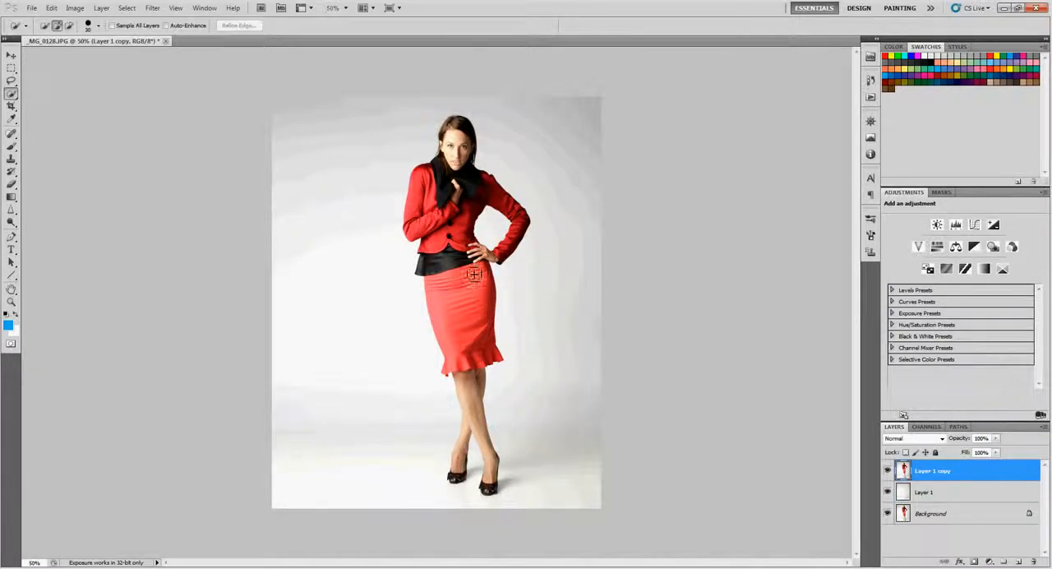
click(13, 96)
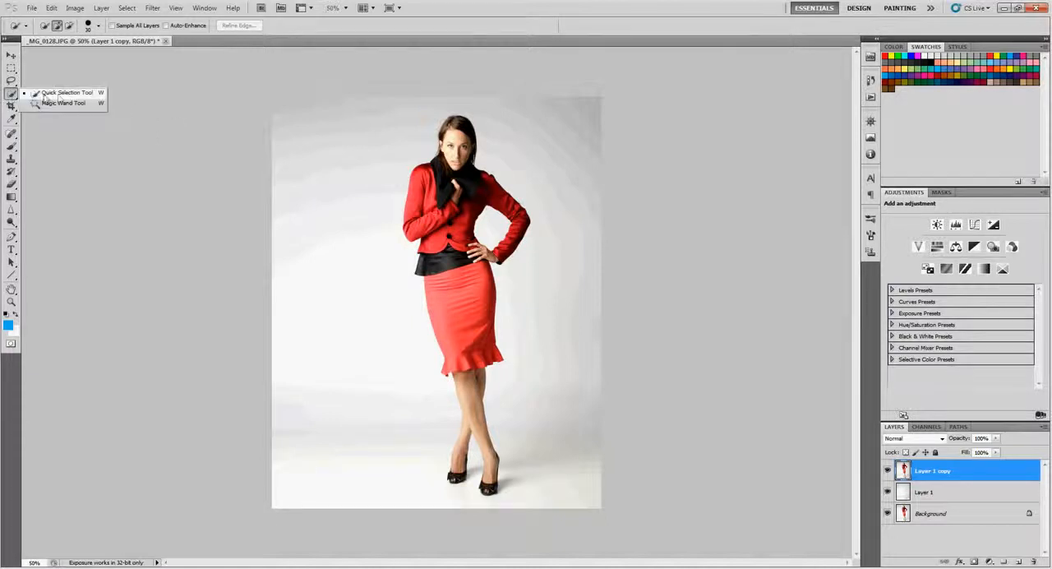
click(72, 94)
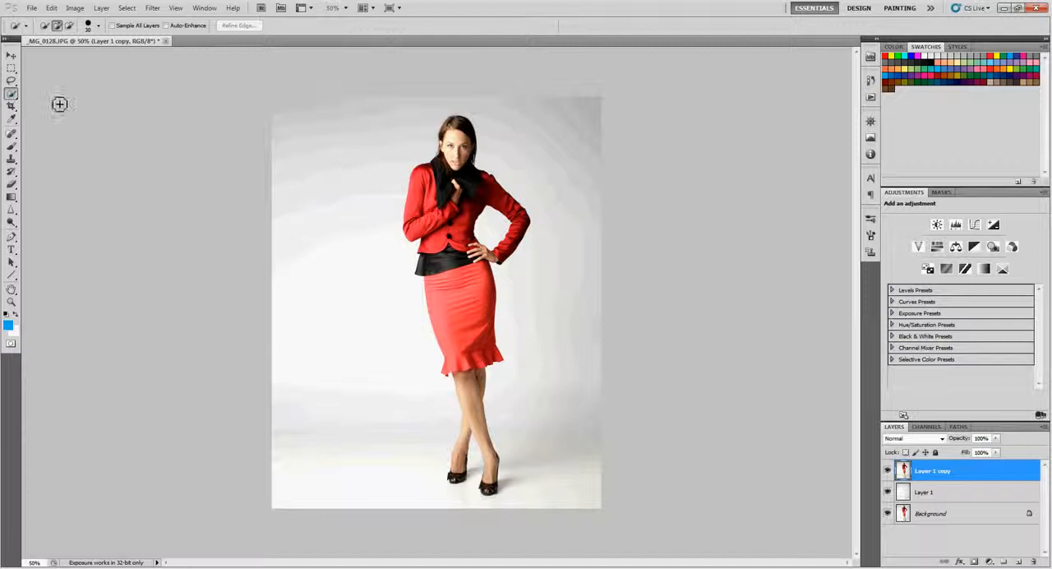
mouse_move(460, 145)
mouse_down()
mouse_move(466, 281)
mouse_move(492, 358)
mouse_move(481, 402)
mouse_move(500, 482)
mouse_move(489, 492)
mouse_move(463, 484)
mouse_move(461, 455)
mouse_up()
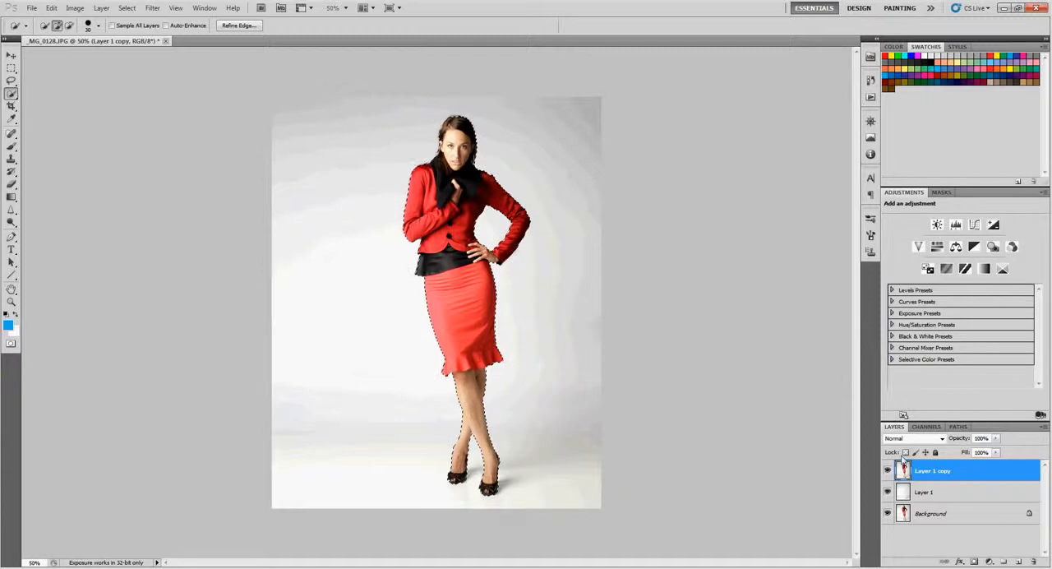
key(ctrl+j)
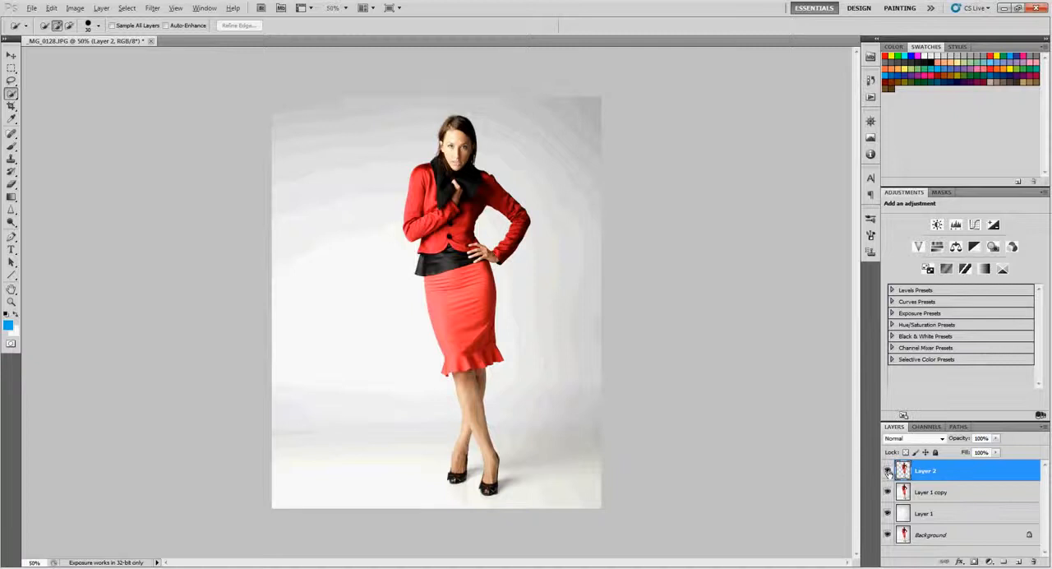
View the woman's cut-out on its own, leave Layer 1 copy hidden, and duplicate Layer 2
alt+click(887, 471)
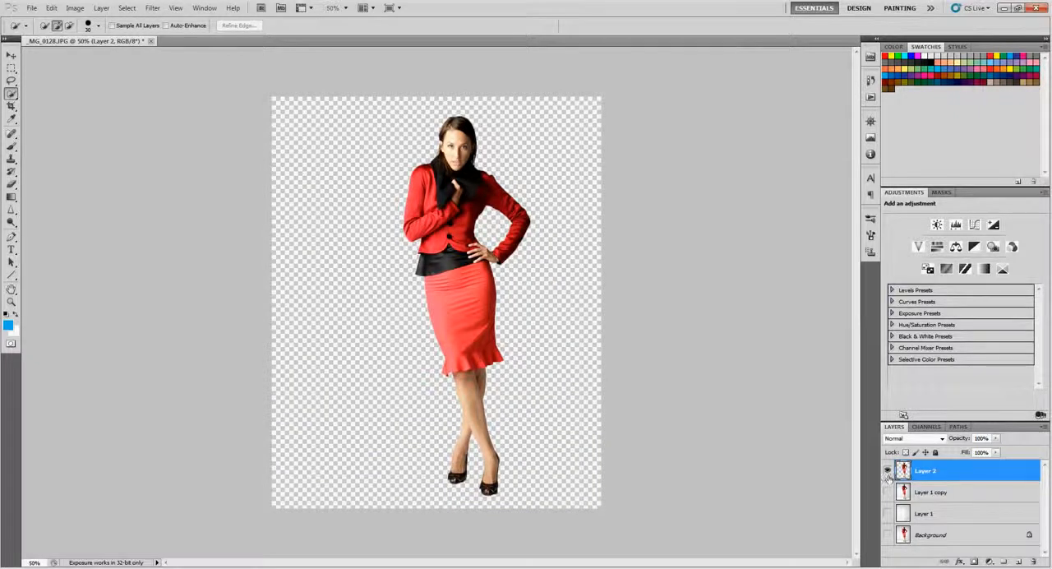
alt+click(888, 471)
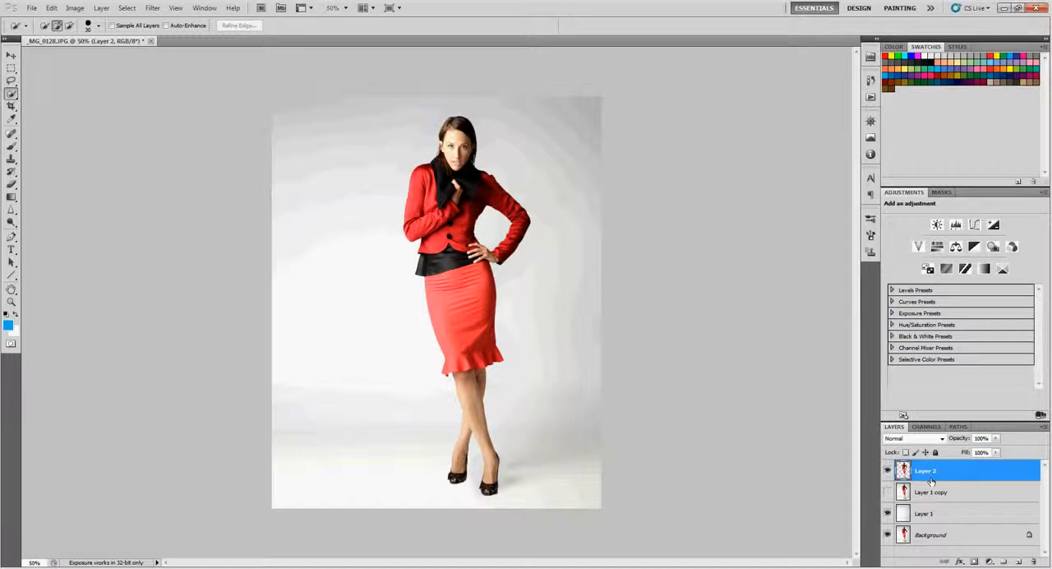
key(ctrl+j)
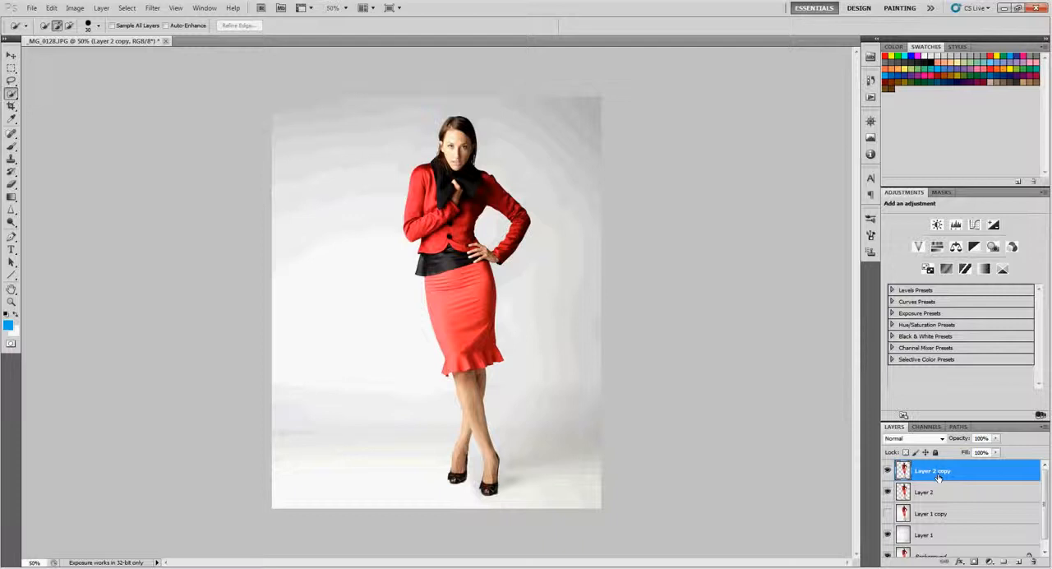
drag(938, 477, 937, 562)
Open Layer 2 in Liquify and, with a 765 brush, stretch the woman's head, torso and skirt far toward the photo's left side
click(937, 493)
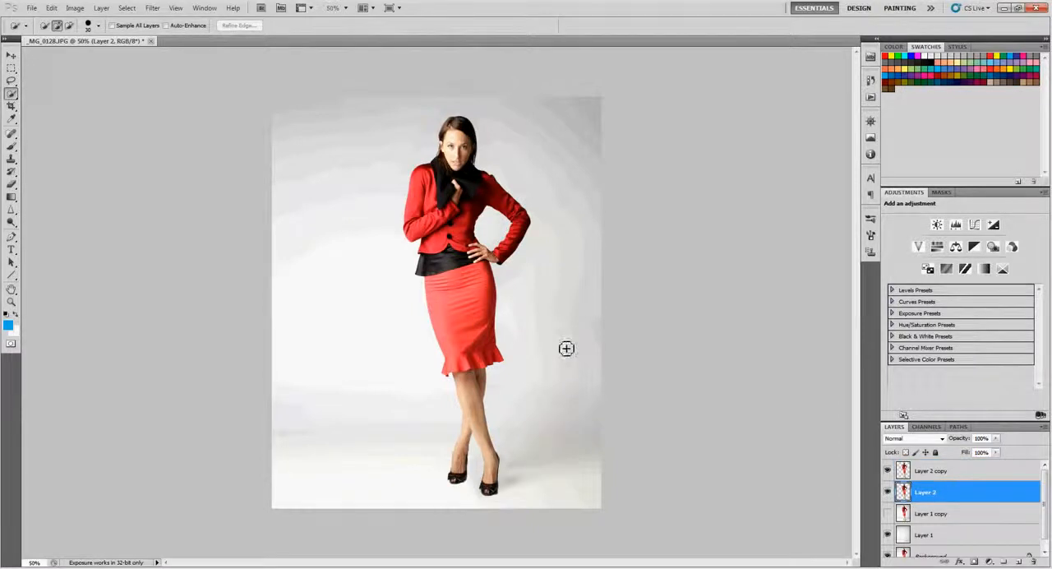
click(152, 7)
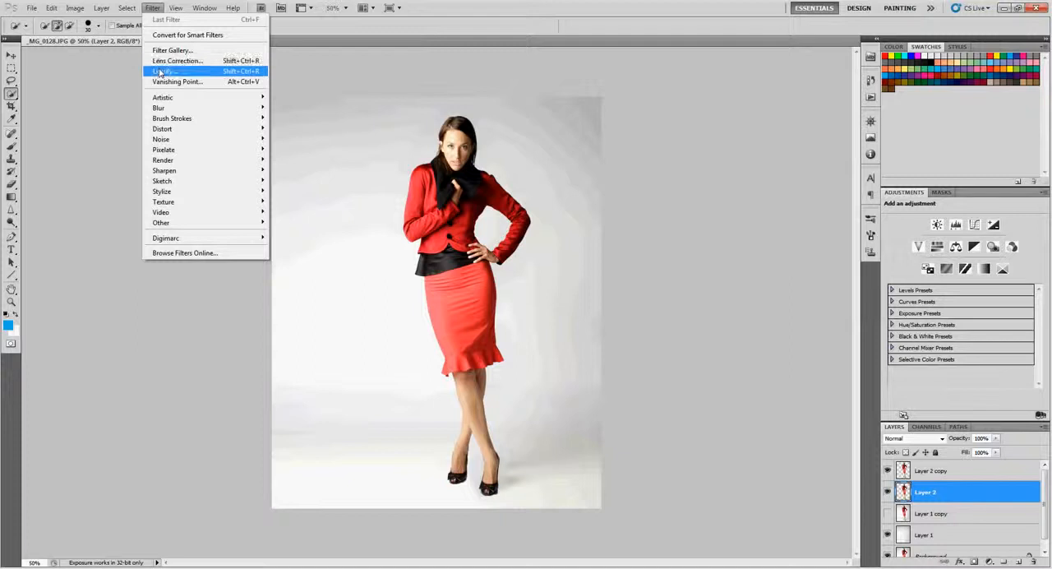
click(164, 71)
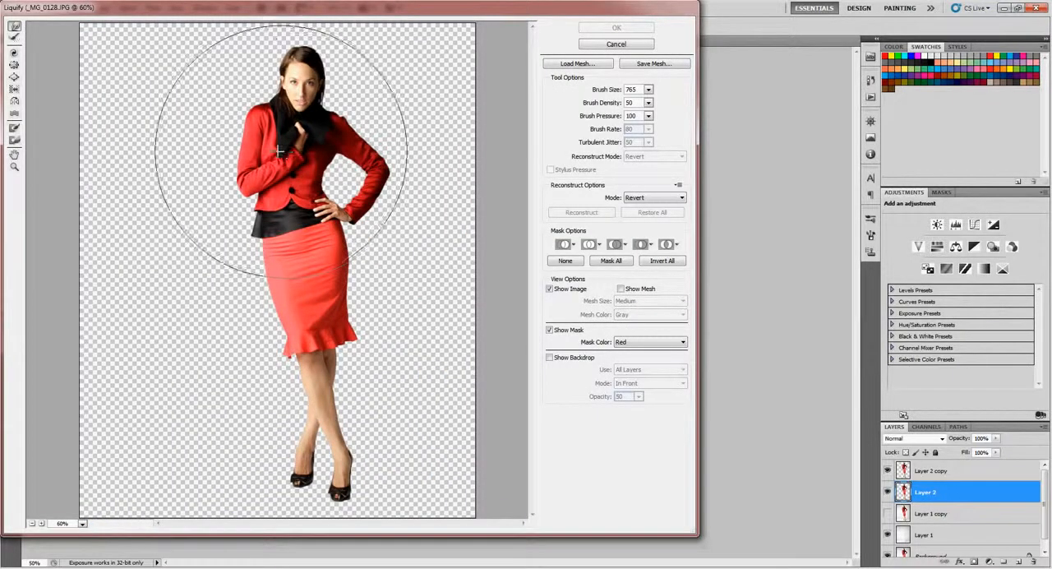
drag(304, 131, 195, 140)
drag(261, 234, 166, 226)
drag(249, 178, 304, 183)
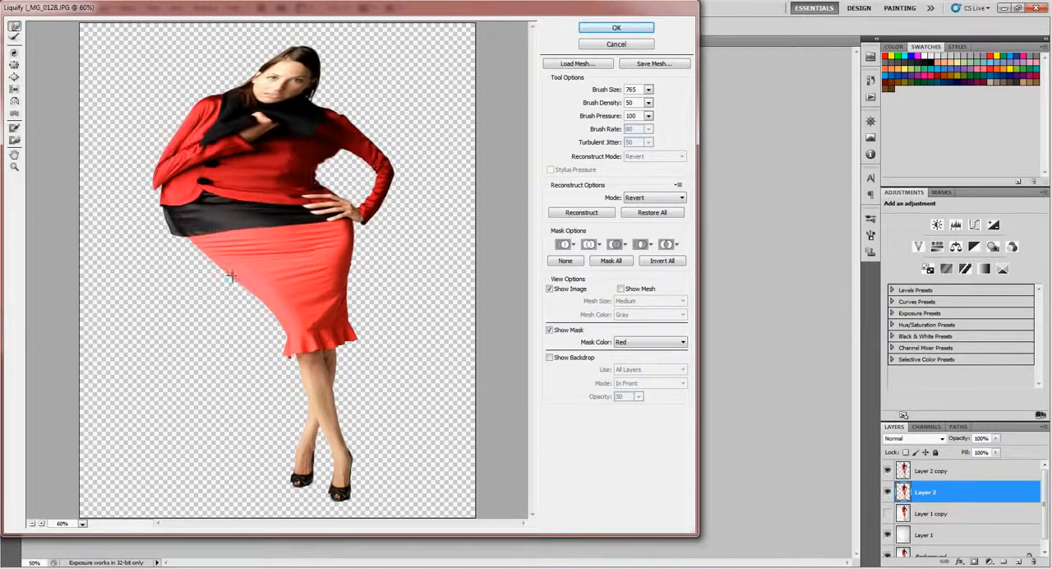
drag(203, 289, 188, 282)
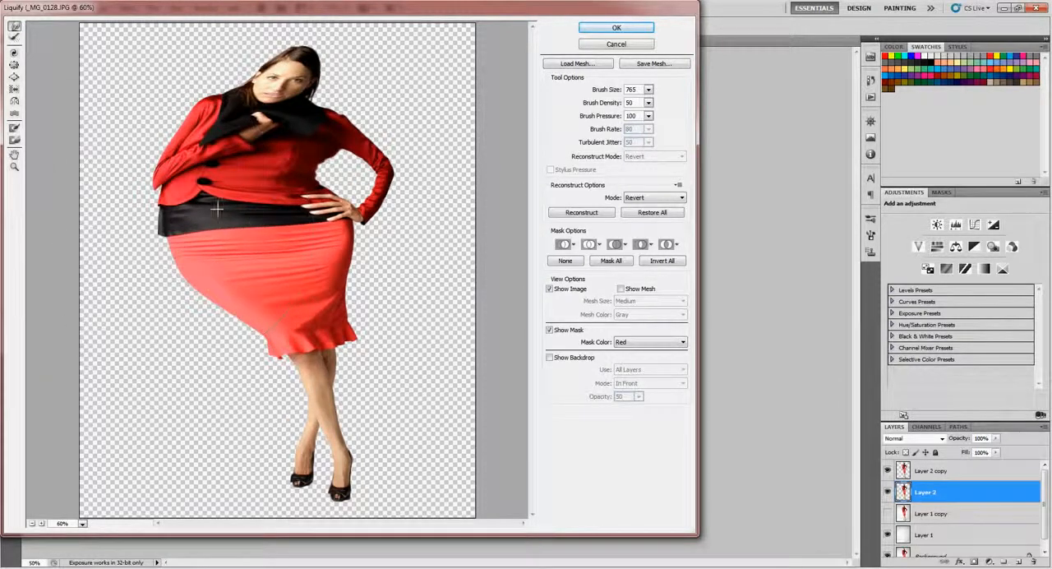
drag(235, 102, 194, 85)
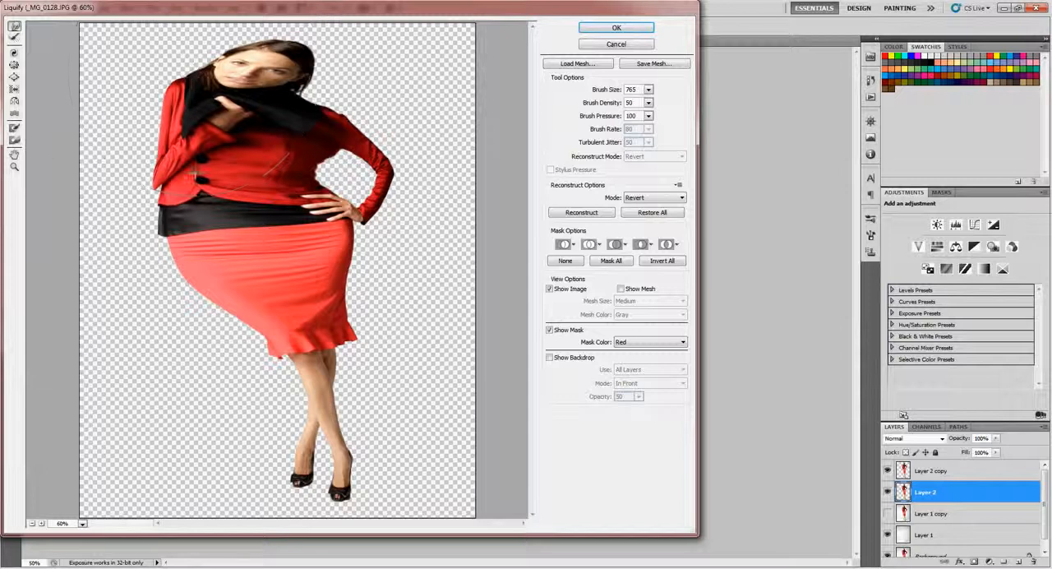
drag(187, 216, 166, 207)
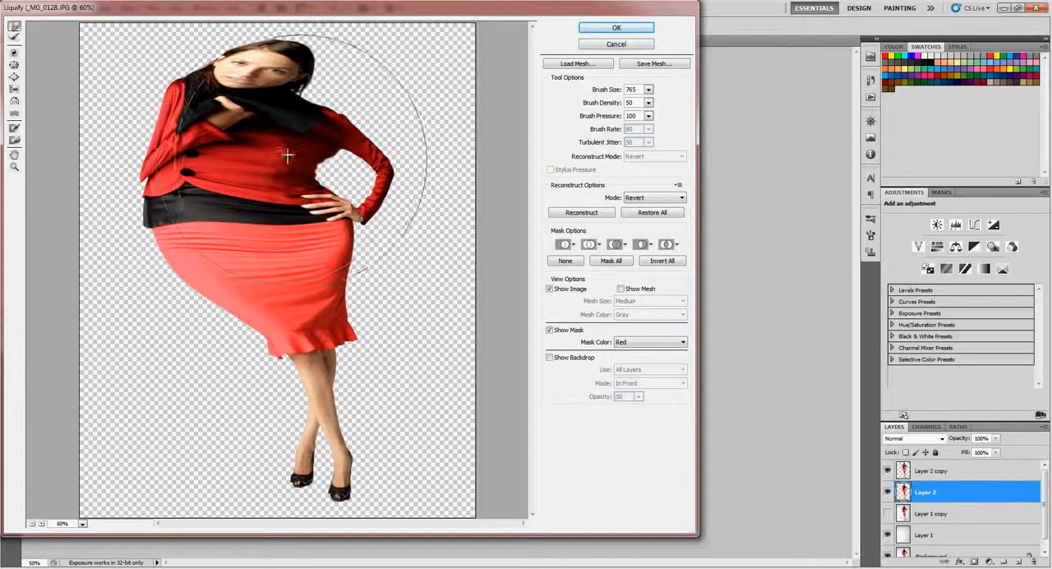
Refine the Liquify warp around the waist and jacket, push the hip and elbow slightly outward to the right, and apply it
drag(277, 153, 274, 172)
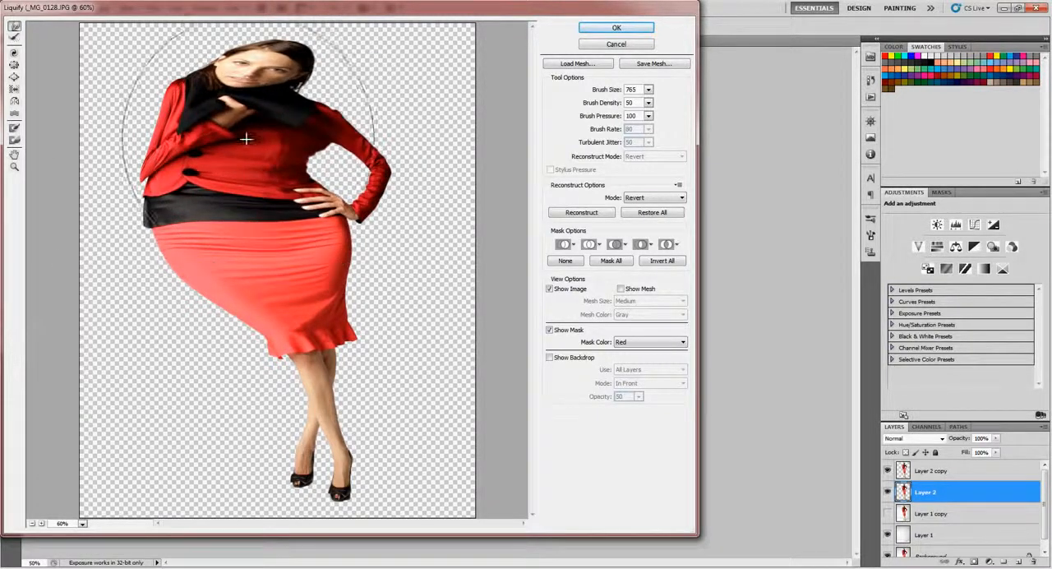
drag(218, 242, 208, 239)
drag(230, 195, 221, 191)
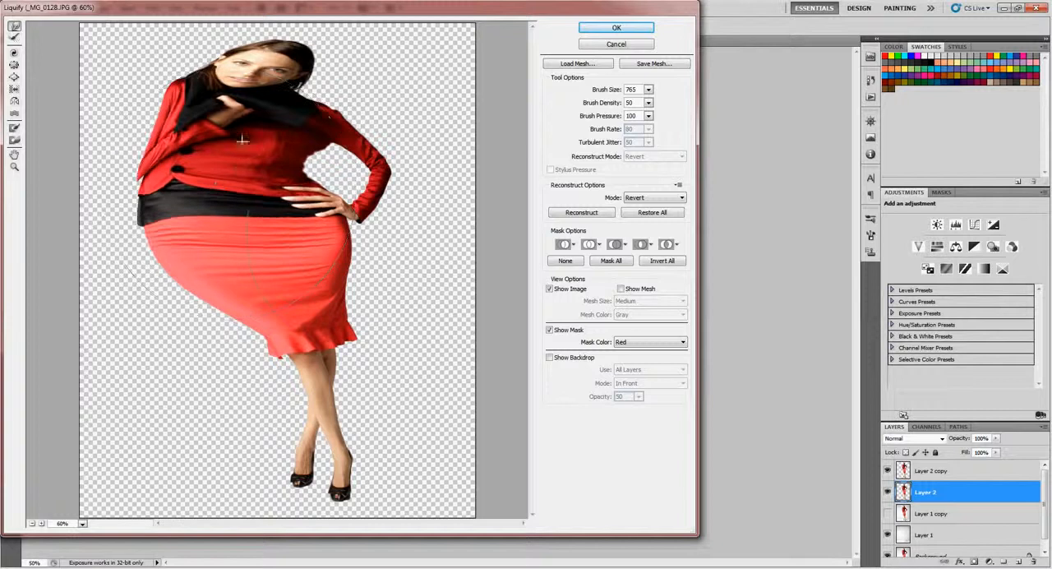
drag(347, 233, 359, 234)
drag(289, 230, 278, 227)
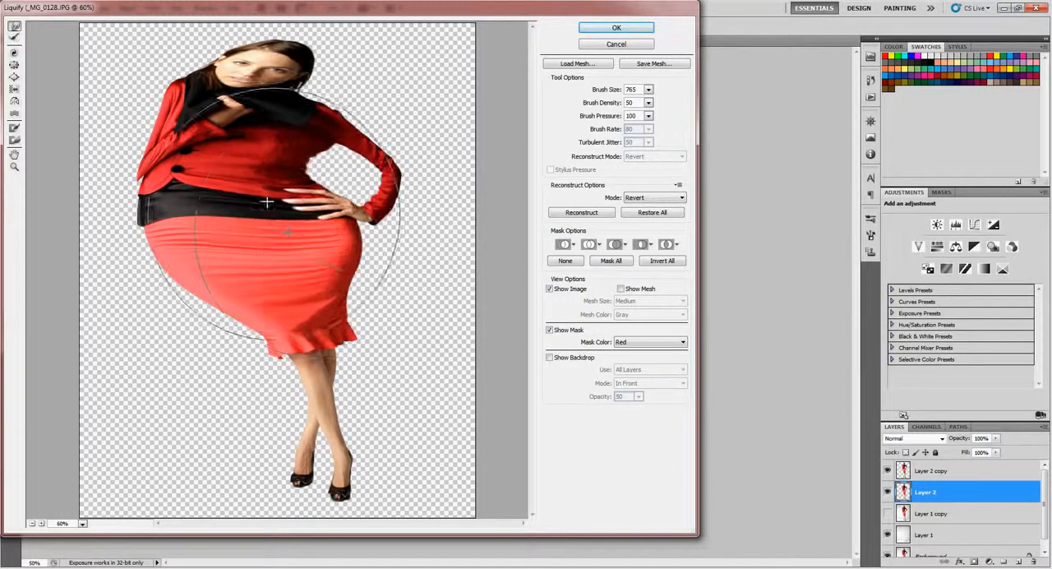
drag(249, 148, 239, 143)
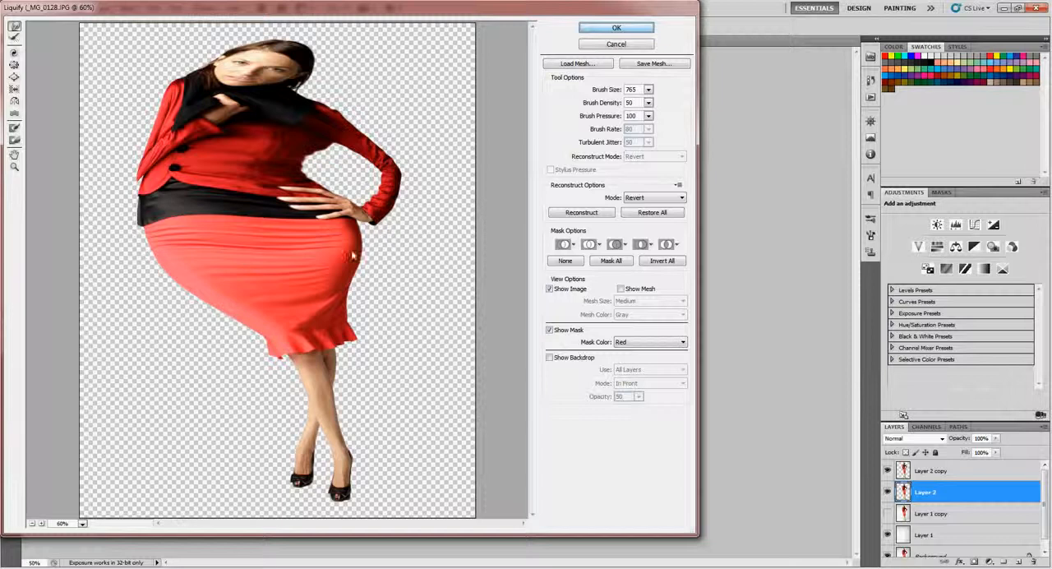
key(Return)
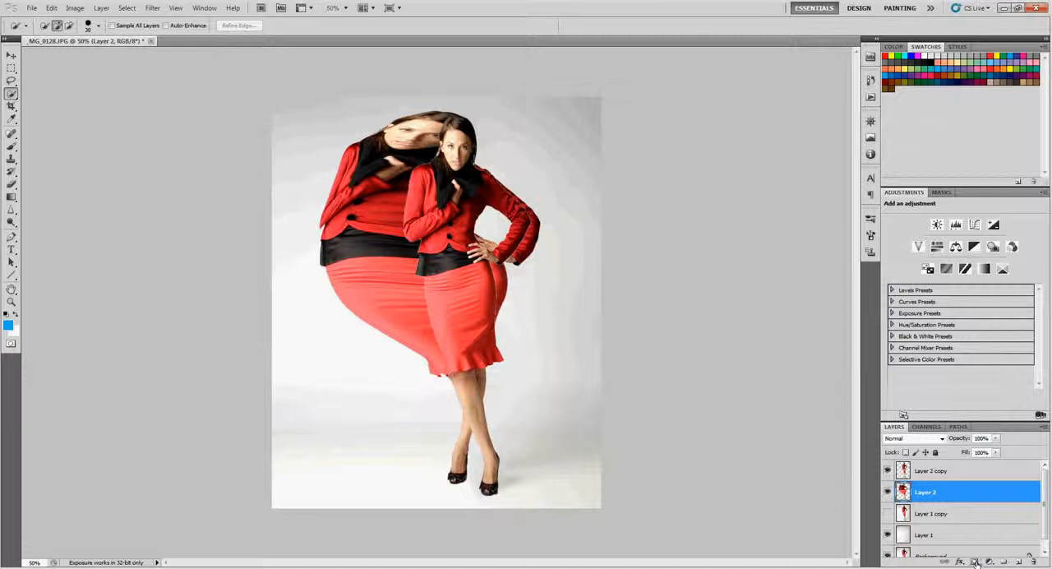
Add a layer mask inverted to black on Layer 2 and a white layer mask on Layer 2 copy
click(975, 562)
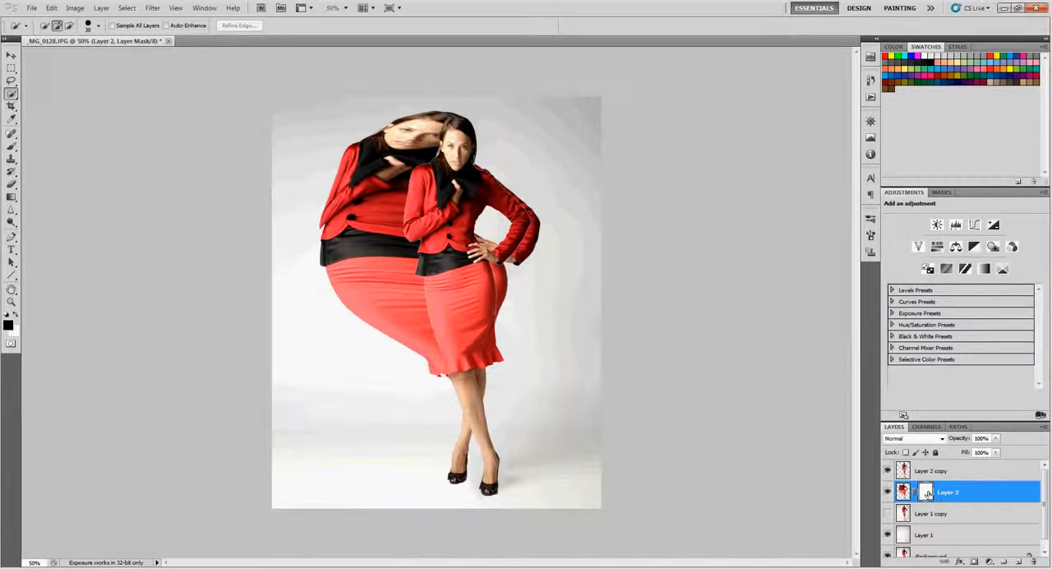
key(ctrl+i)
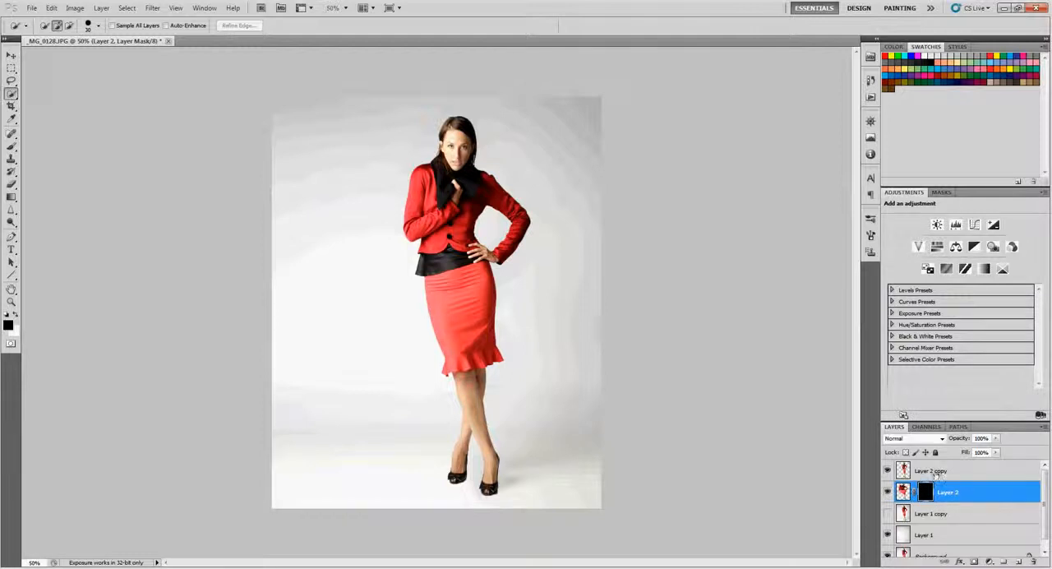
click(936, 475)
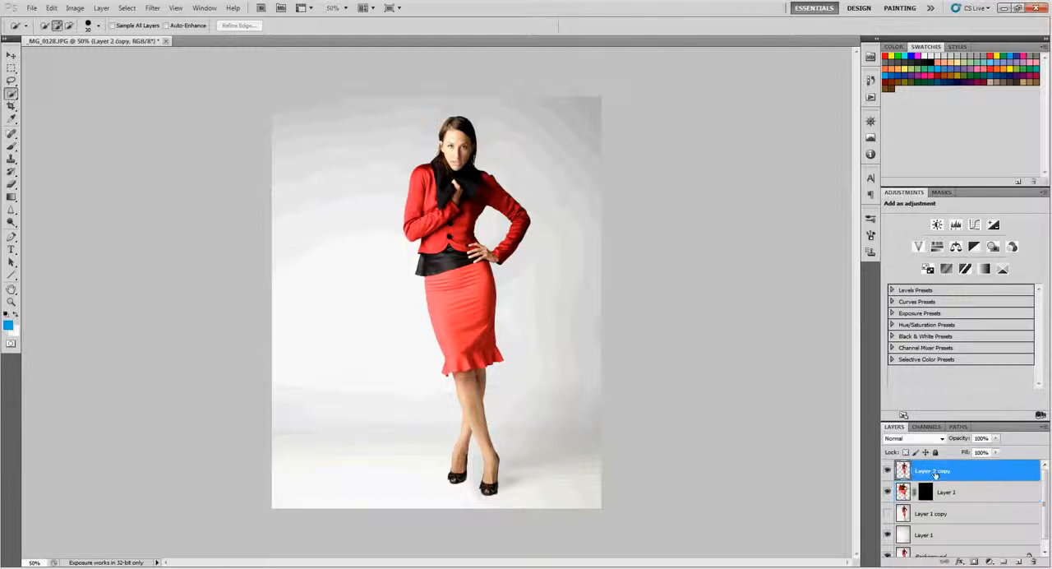
click(975, 562)
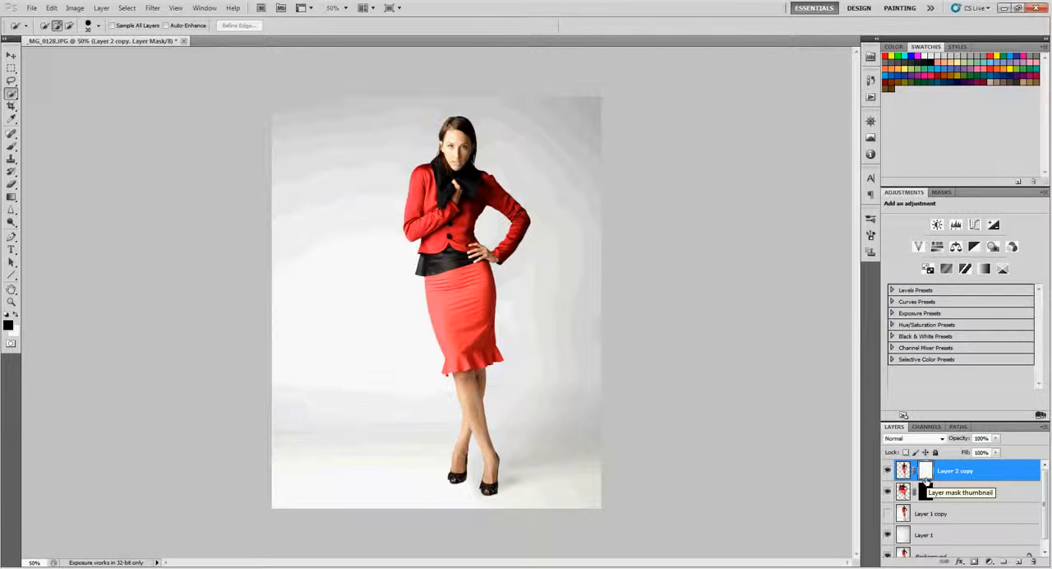
Switch to the Brush tool and choose the 926 px splatter brush for painting on Layer 2 copy's mask
key(b)
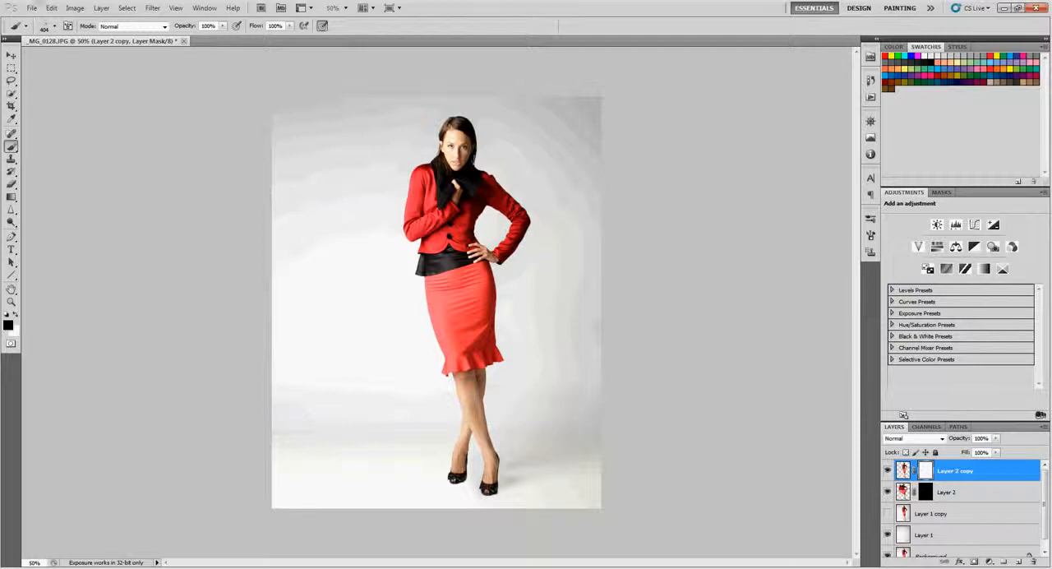
click(55, 27)
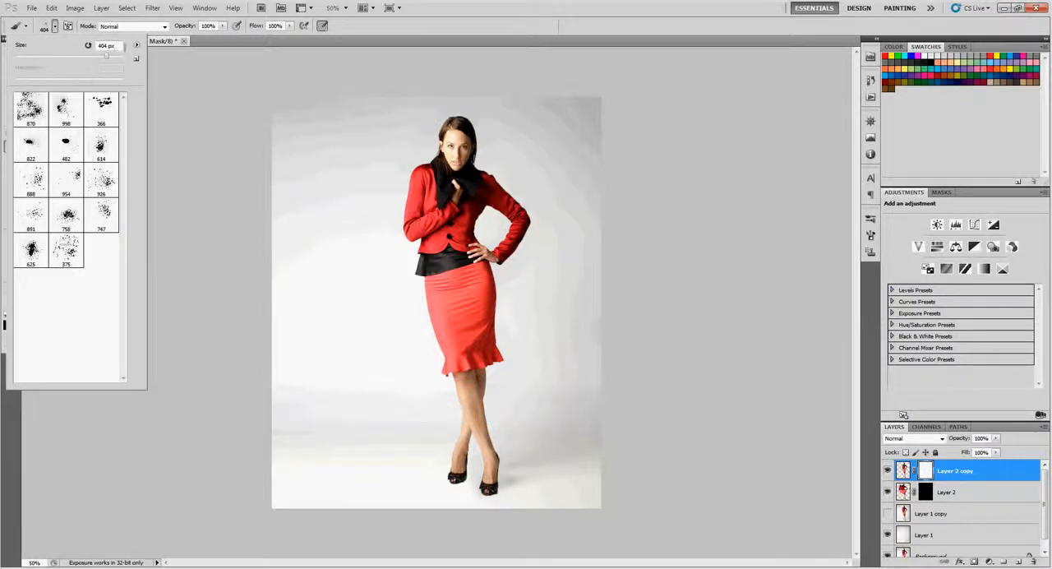
click(136, 44)
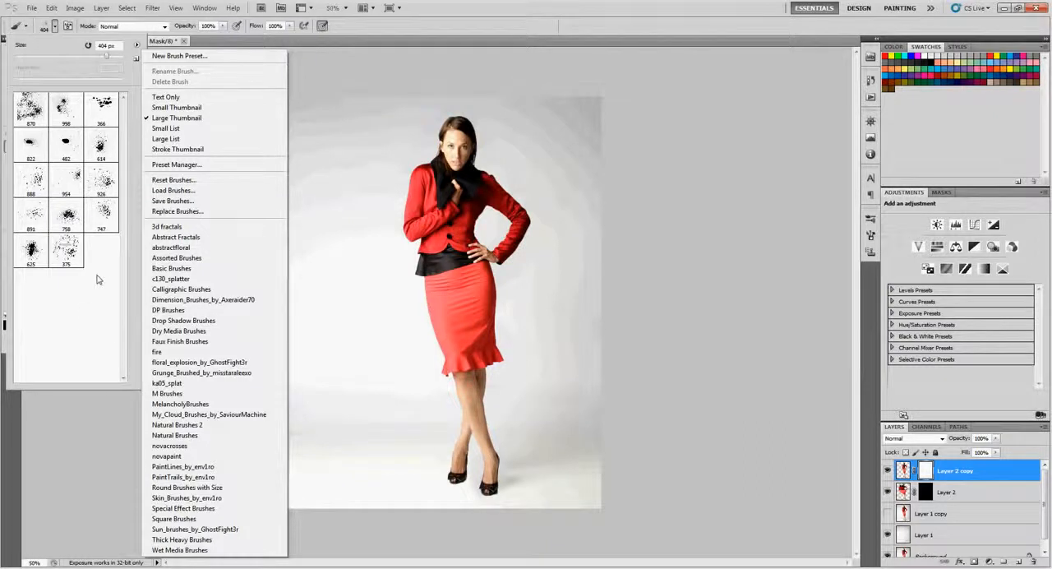
click(108, 190)
click(103, 182)
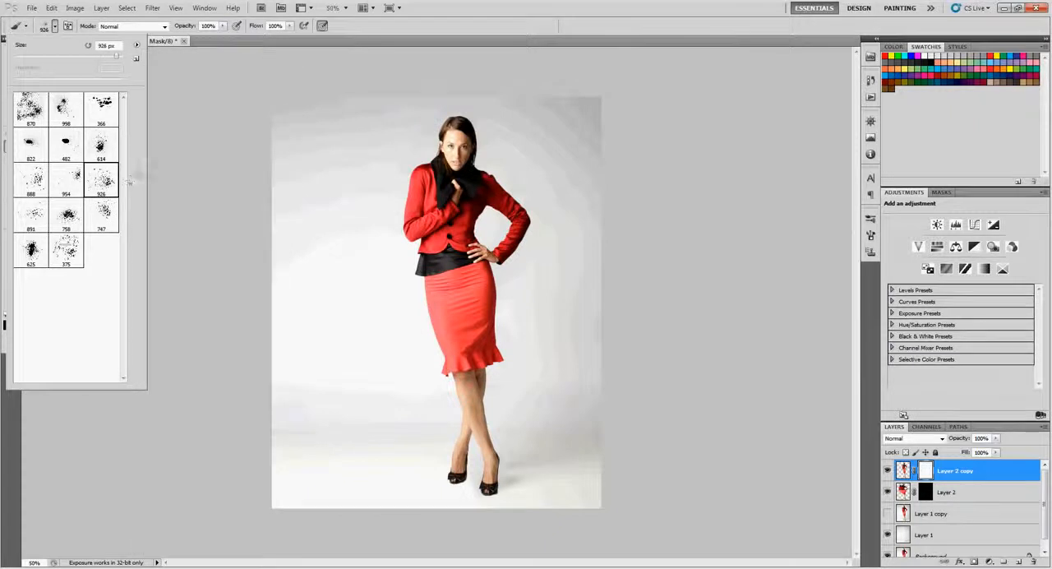
key(Return)
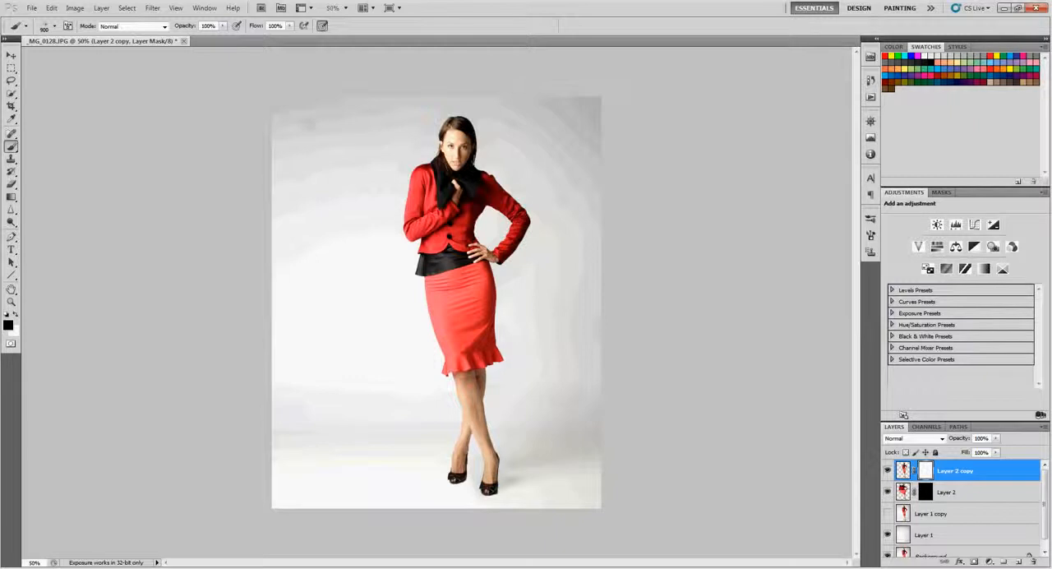
Reduce the splatter brush to 400 px, stamp it on the mask over the jacket's left shoulder, and undo a trial stroke down the body
key(bracketleft)
key(bracketleft)
key(bracketleft)
key(bracketleft)
key(bracketleft)
click(380, 138)
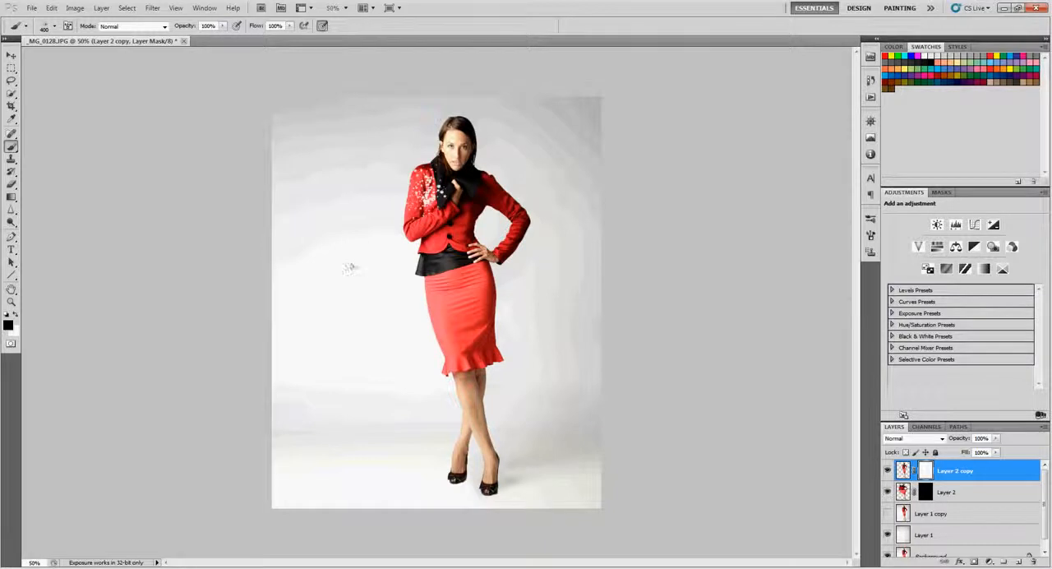
mouse_move(388, 165)
mouse_down()
mouse_move(382, 149)
mouse_move(414, 325)
mouse_move(407, 164)
mouse_move(424, 125)
mouse_up()
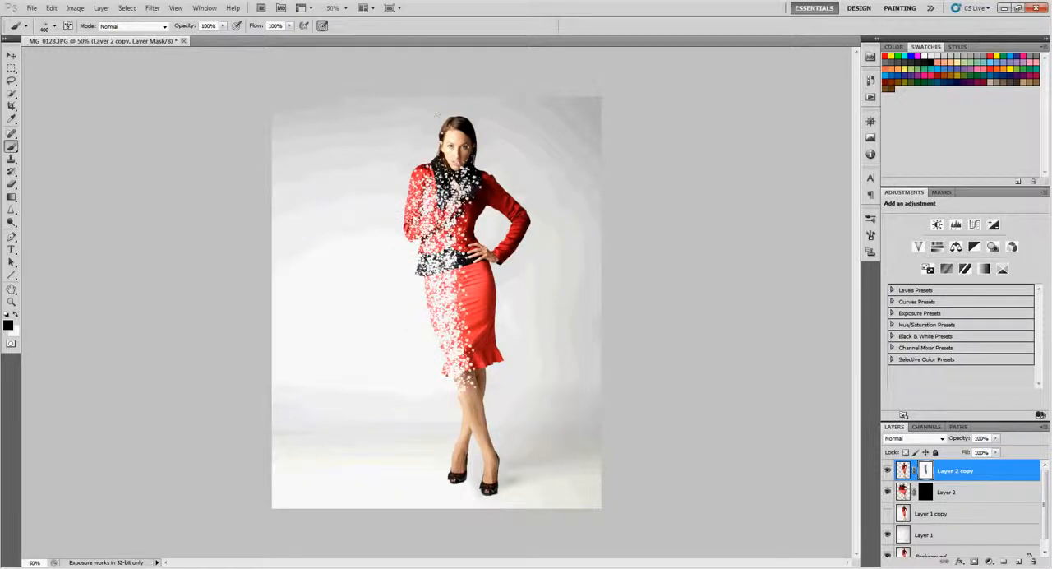
key(ctrl+z)
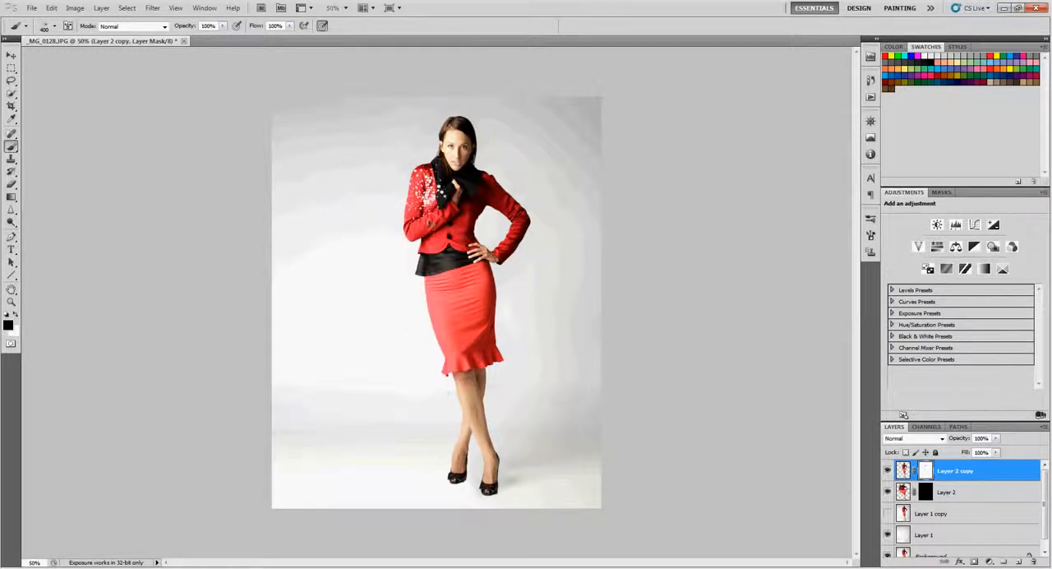
Choose the 747 px splatter brush, reduce it to 500 px, and stamp it on the mask over the lower left of the jacket
click(54, 25)
click(102, 212)
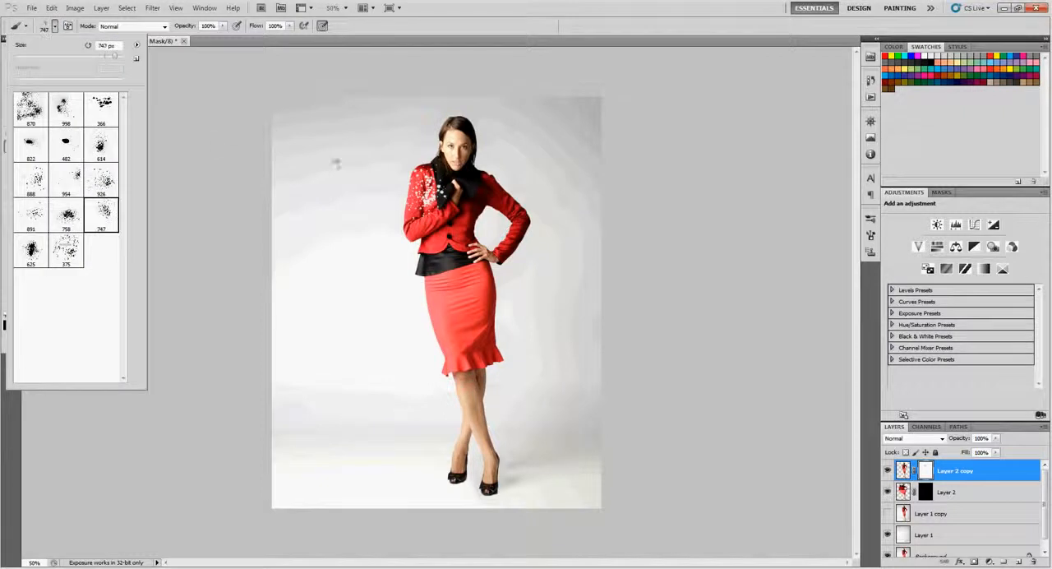
click(251, 204)
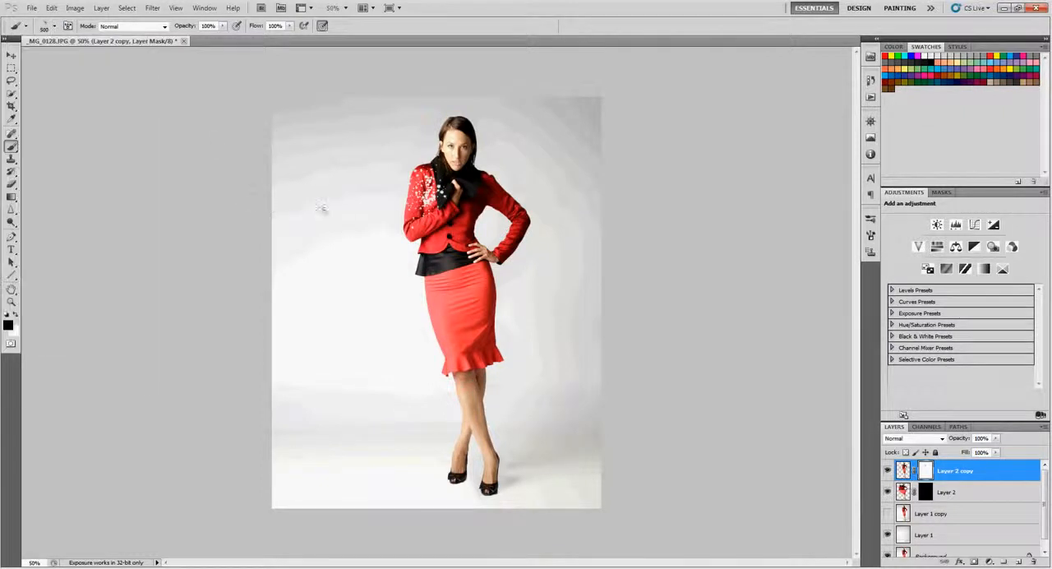
key(bracketleft)
key(bracketleft)
key(bracketleft)
click(361, 252)
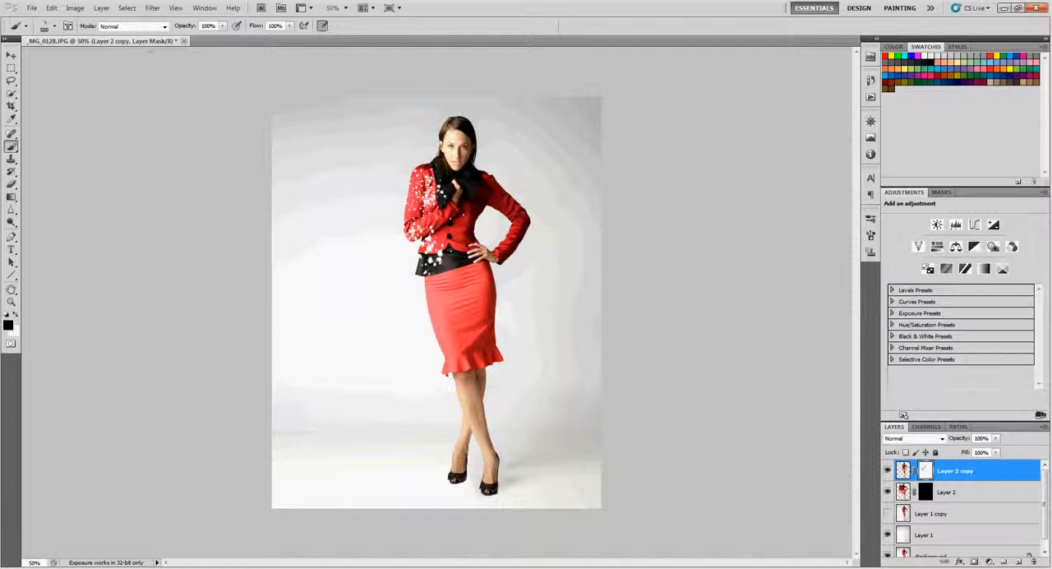
Rotate the splatter brush tip to -129° and stamp it on the mask along the skirt's upper left edge
click(68, 25)
mouse_move(851, 327)
mouse_down()
mouse_move(840, 340)
mouse_move(823, 337)
mouse_up()
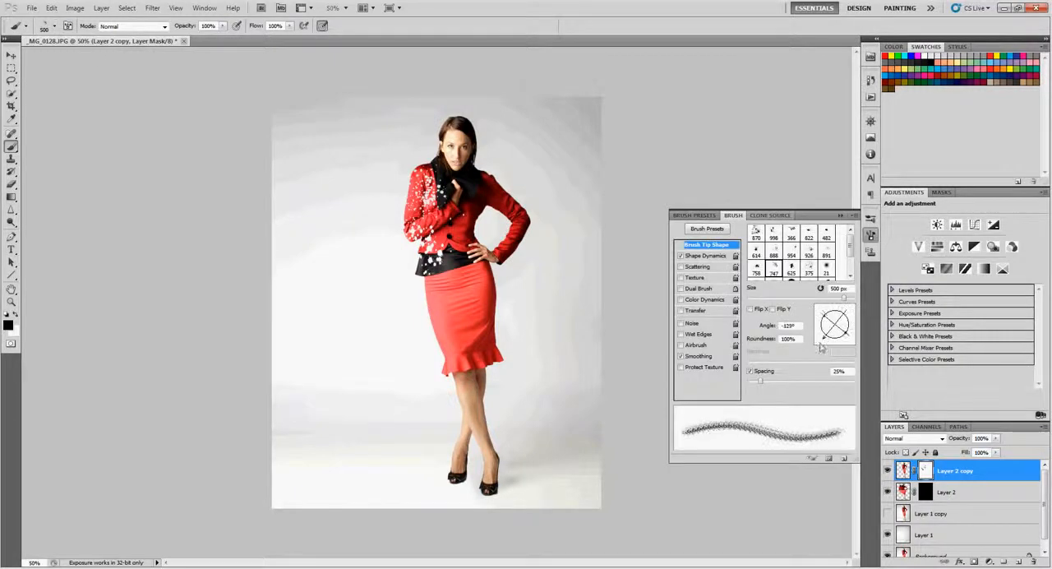
click(363, 286)
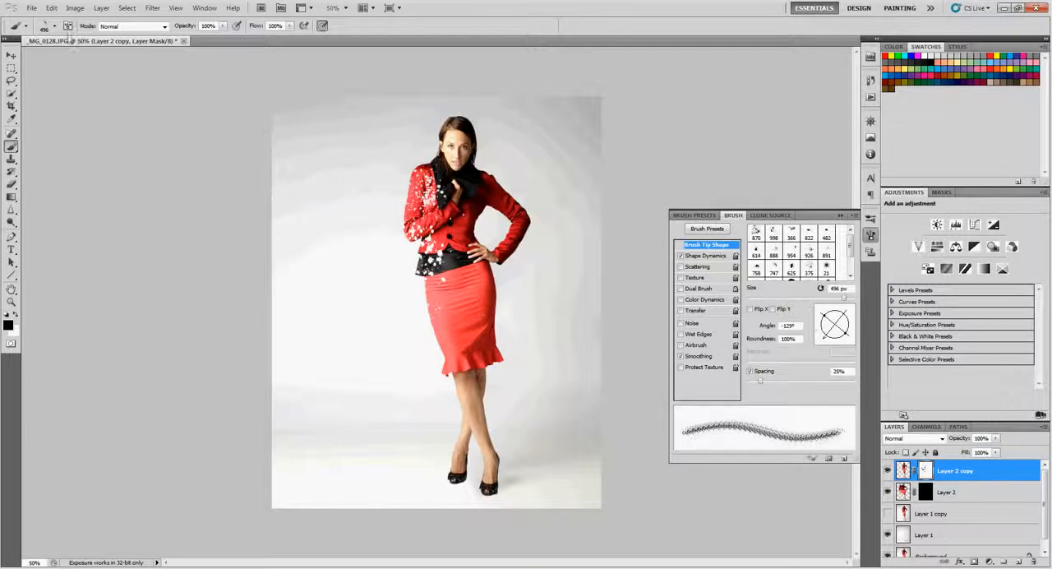
Use the 888 px splatter brush reduced to 302 px to stamp the mask over the skirt's left side, and rotate its tip to -149°
click(54, 26)
click(31, 178)
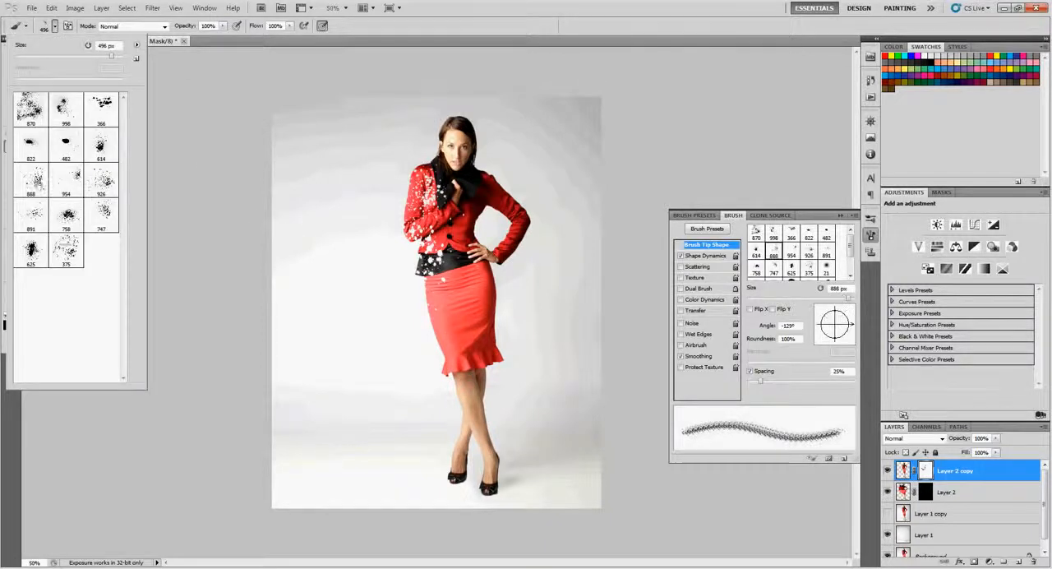
key(Return)
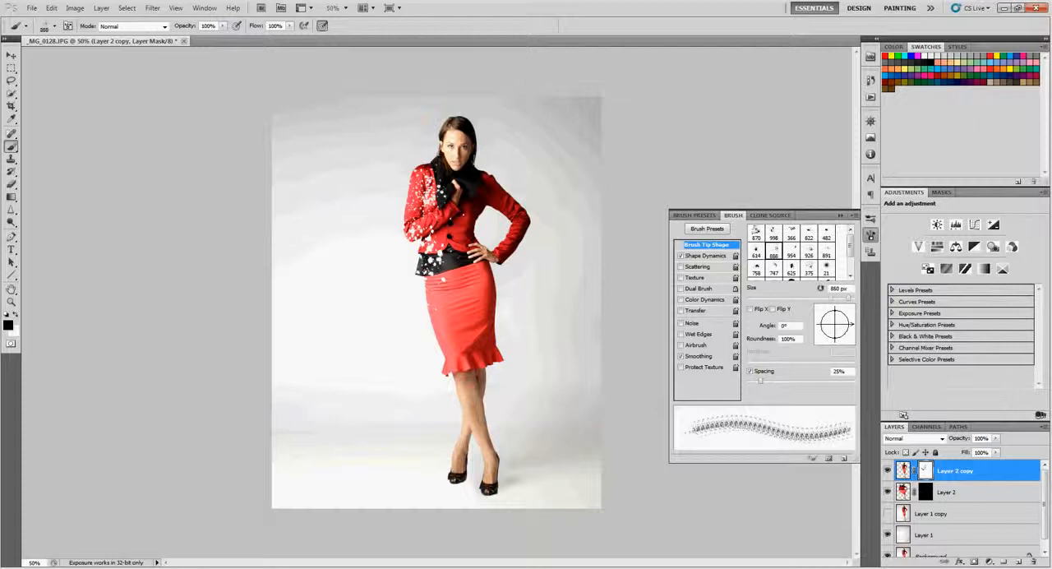
key(bracketleft)
key(bracketleft)
key(bracketleft)
key(bracketleft)
key(bracketleft)
key(bracketleft)
click(393, 322)
drag(849, 326, 821, 333)
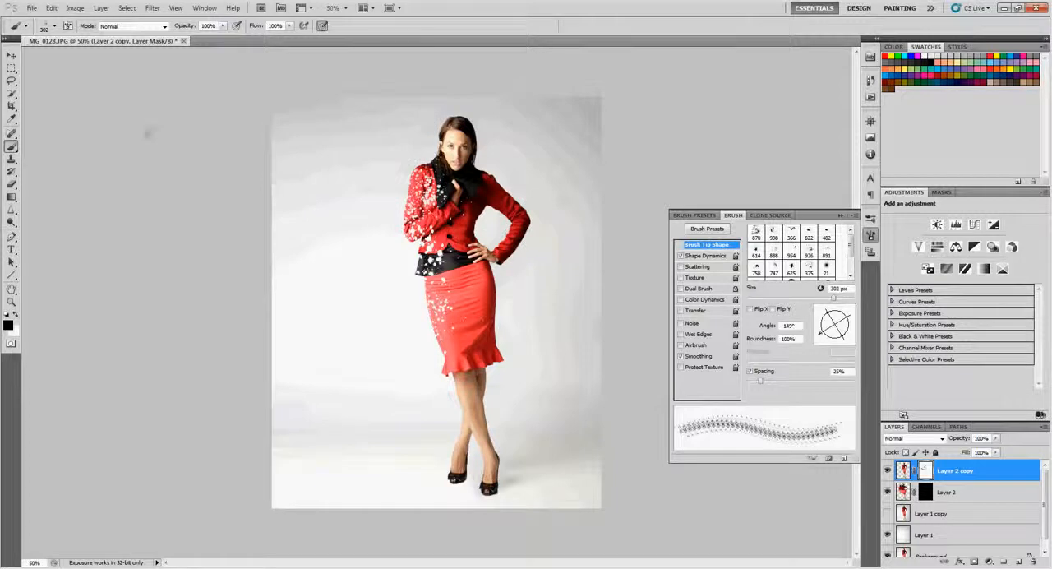
click(54, 26)
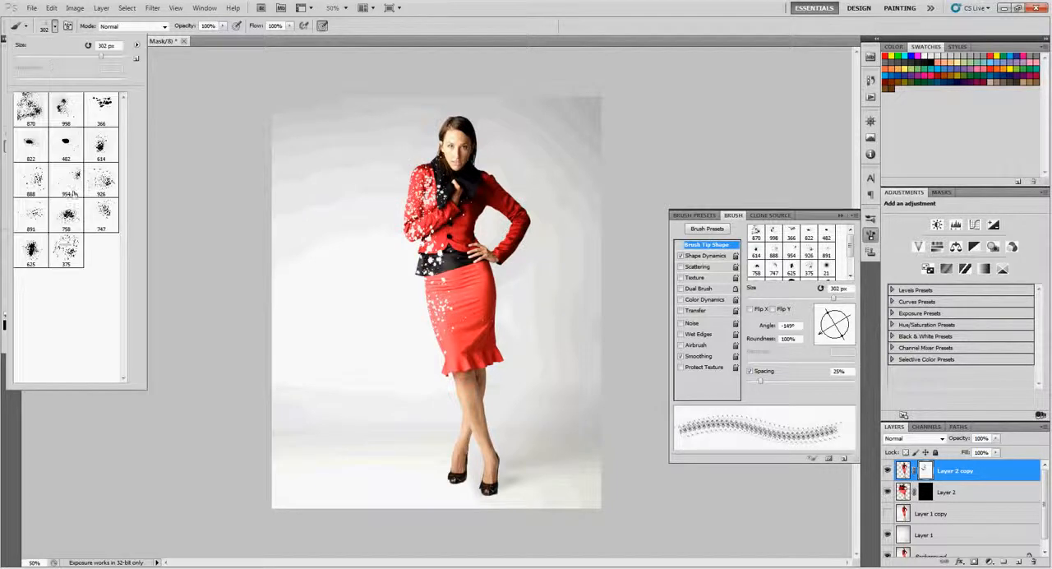
click(35, 216)
click(181, 294)
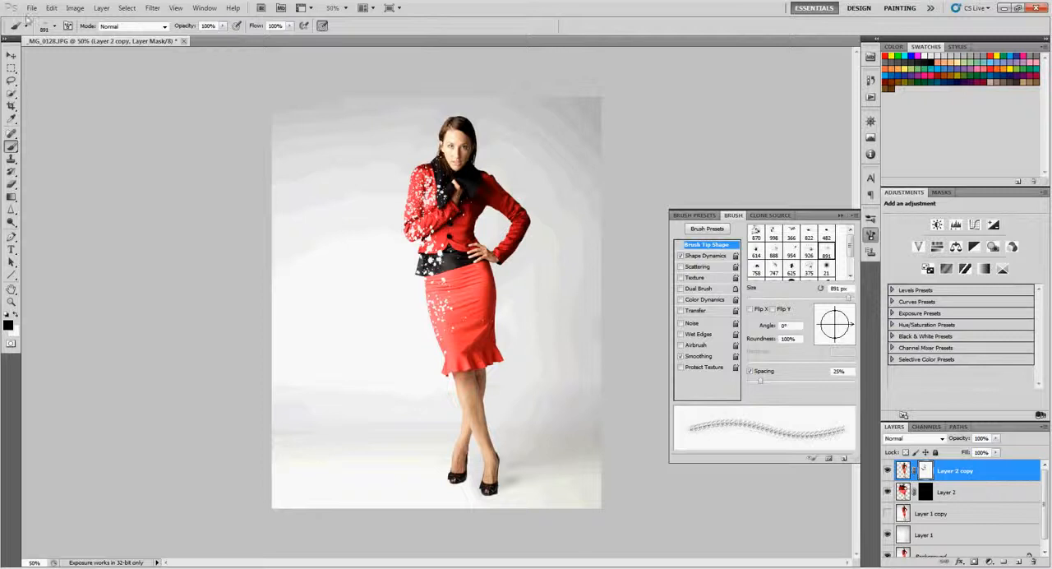
Choose the 926 px splatter brush, reduce it to 500 px, and rotate its tip to -176°
click(54, 27)
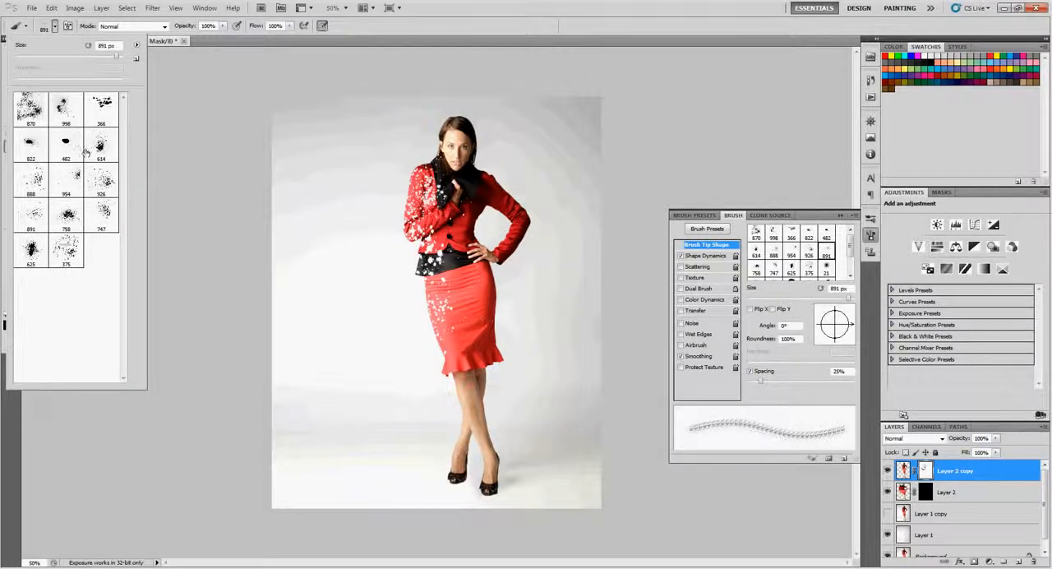
click(105, 182)
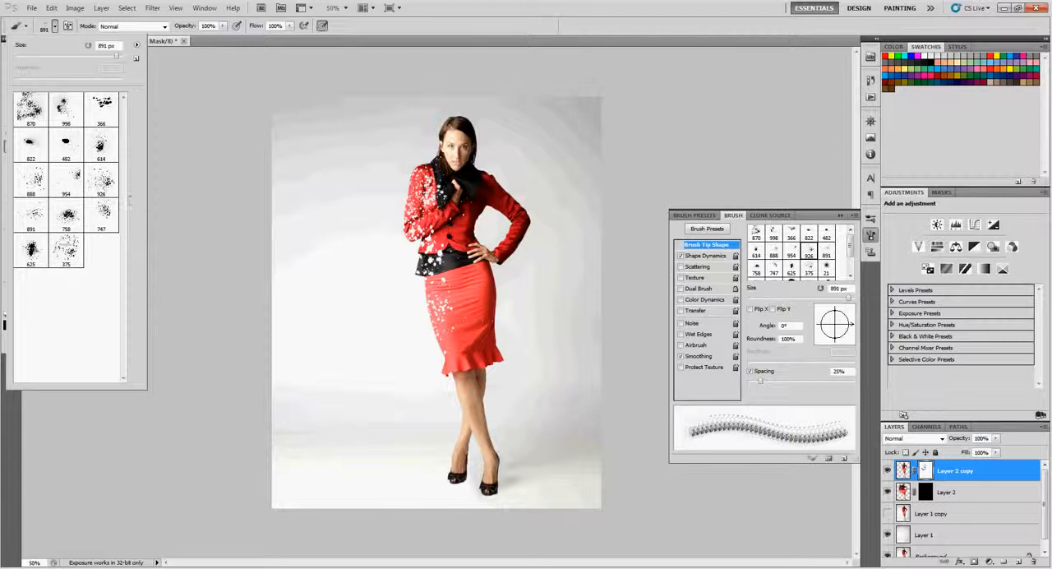
click(174, 224)
key(bracketleft)
key(bracketleft)
key(bracketleft)
key(bracketleft)
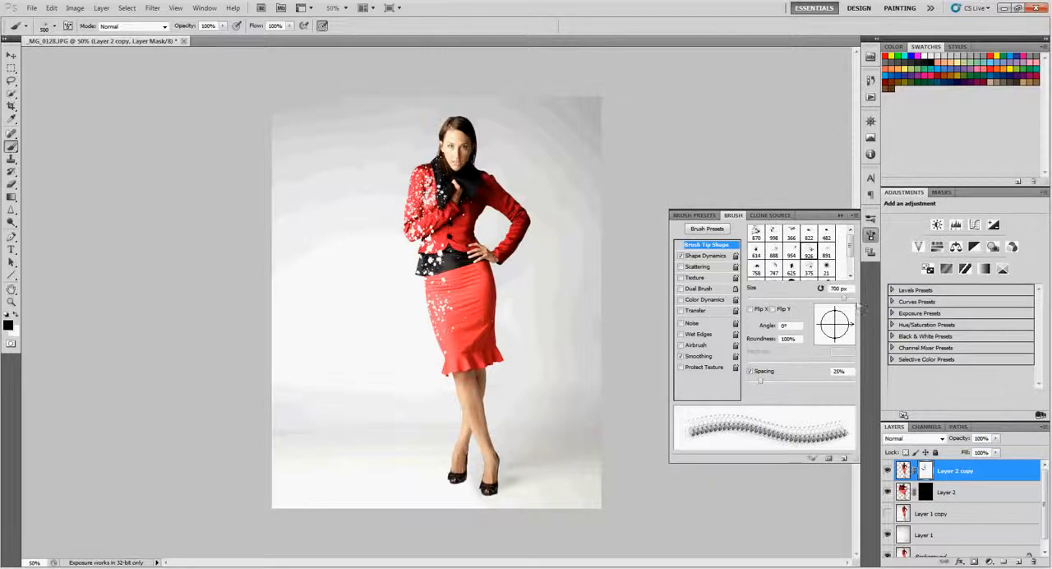
mouse_move(850, 323)
mouse_down()
mouse_move(837, 337)
mouse_move(819, 325)
mouse_up()
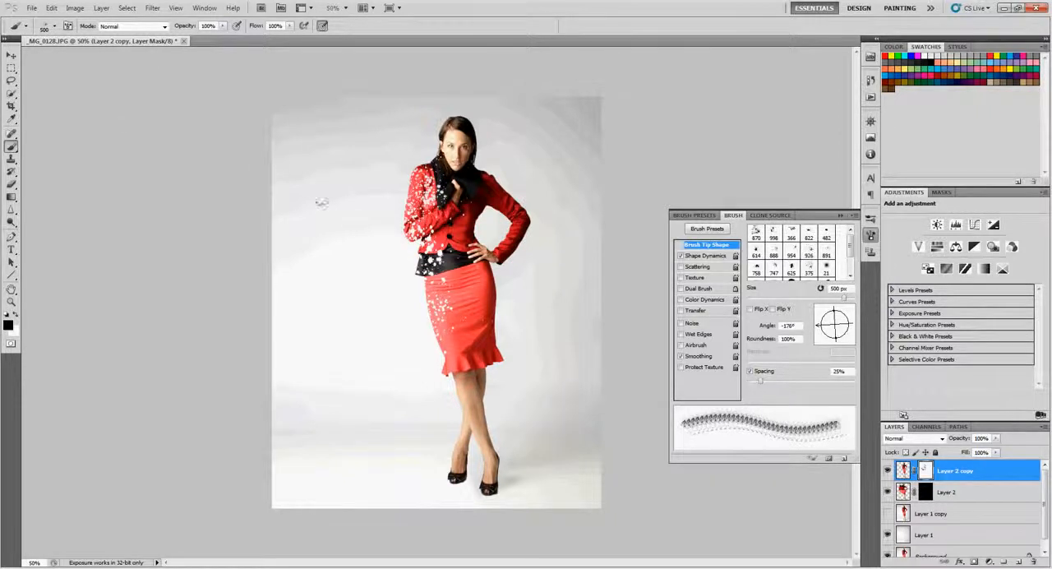
Reduce the splatter brush to 250 px and paint the Layer 2 copy mask along the left side of the jacket and skirt
key(bracketleft)
key(bracketleft)
key(bracketleft)
mouse_move(414, 261)
mouse_down()
mouse_move(440, 327)
mouse_move(401, 219)
mouse_move(423, 128)
mouse_move(394, 191)
mouse_move(404, 159)
mouse_up()
Choose the 614 px splatter brush at 250 px, undo a trial stamp over the sleeve, and stamp the mask above the left shoulder
click(54, 26)
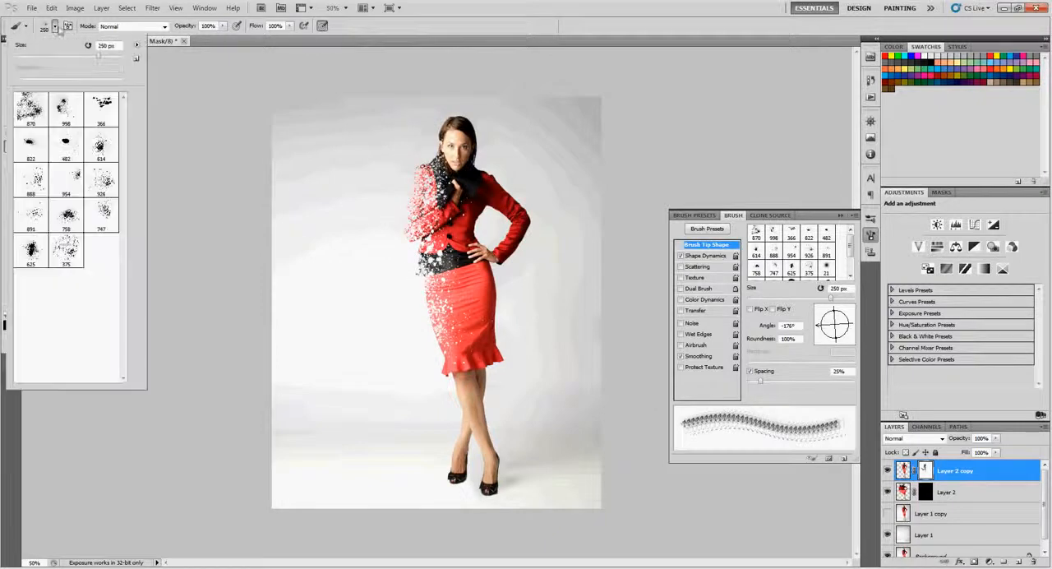
double_click(101, 145)
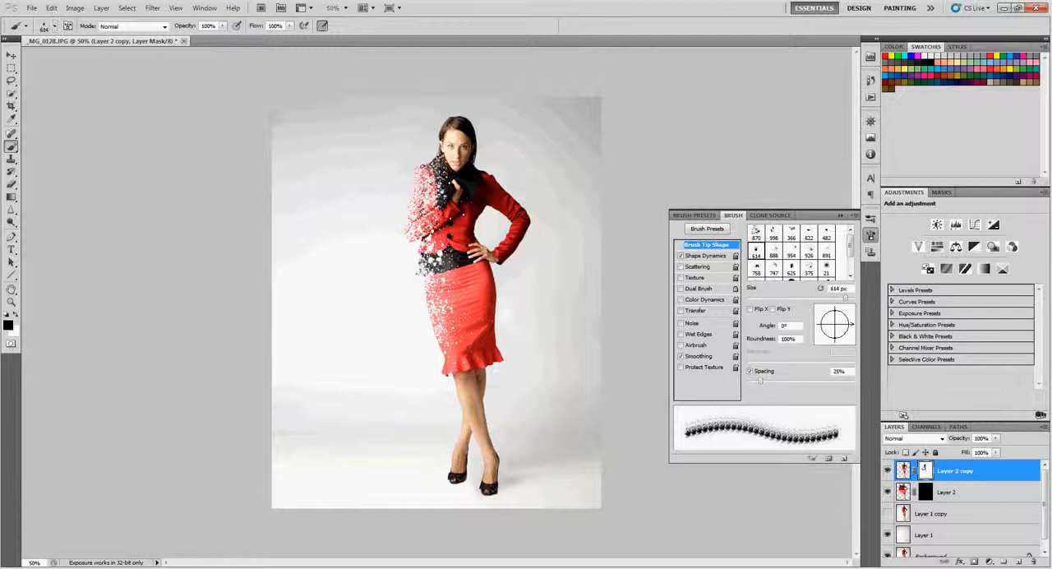
key(bracketright)
key(bracketright)
key(bracketleft)
click(399, 204)
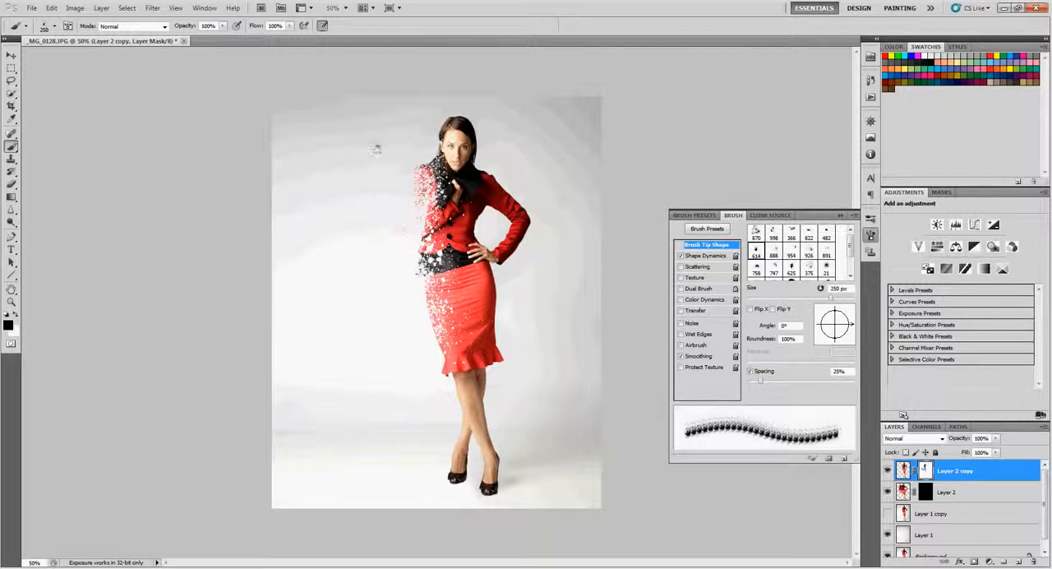
key(ctrl+z)
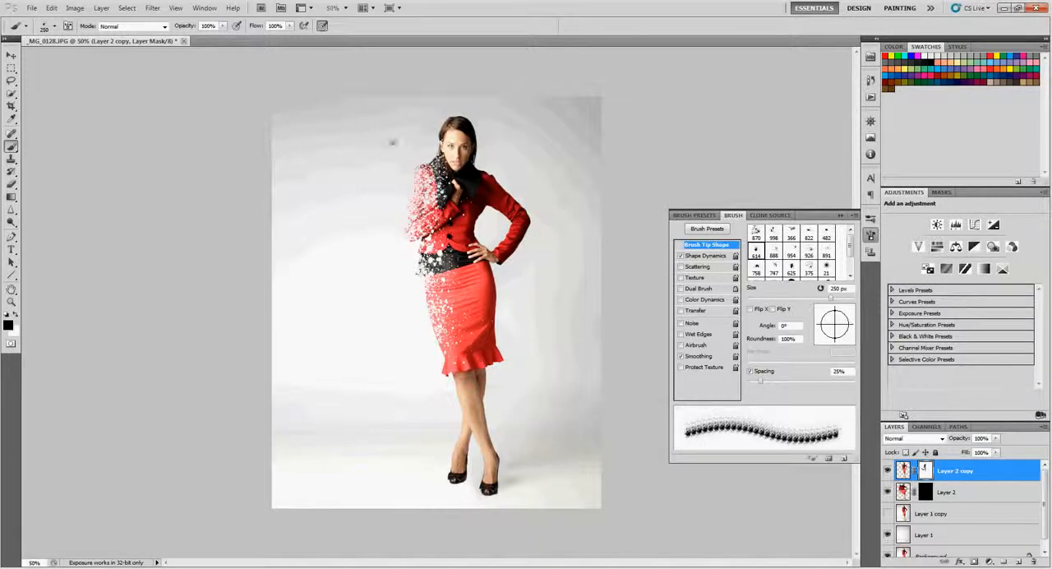
click(413, 139)
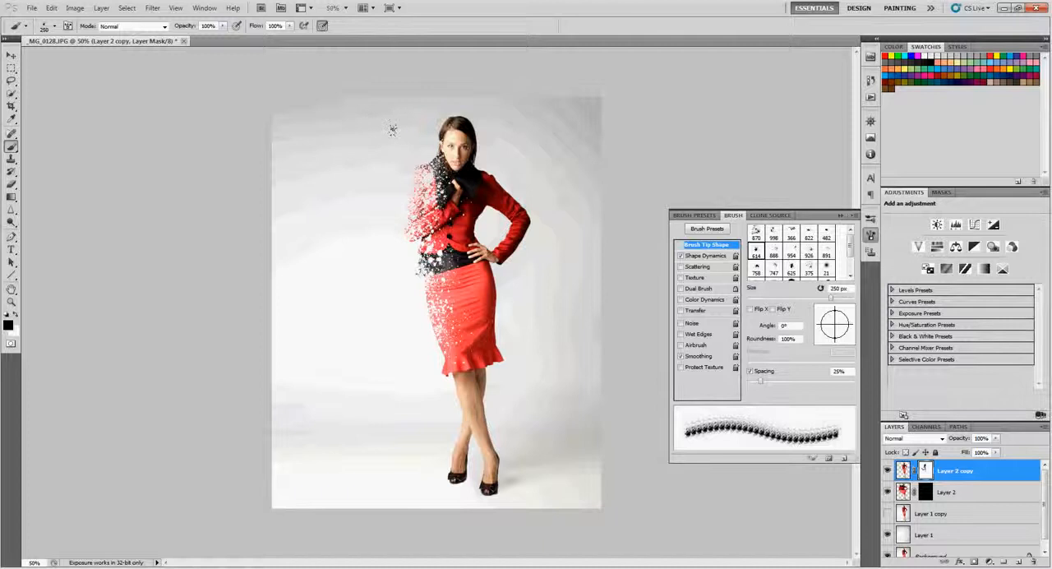
Activate the Layer 2 mask and ready the Brush tool with white as the foreground color for painting around the upper body
key(z)
click(469, 164)
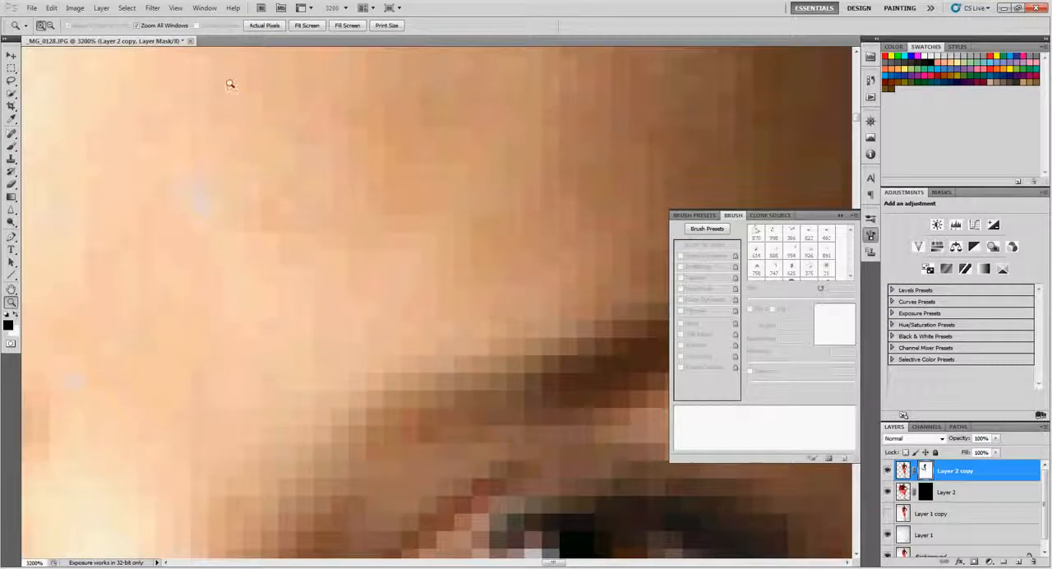
key(ctrl+0)
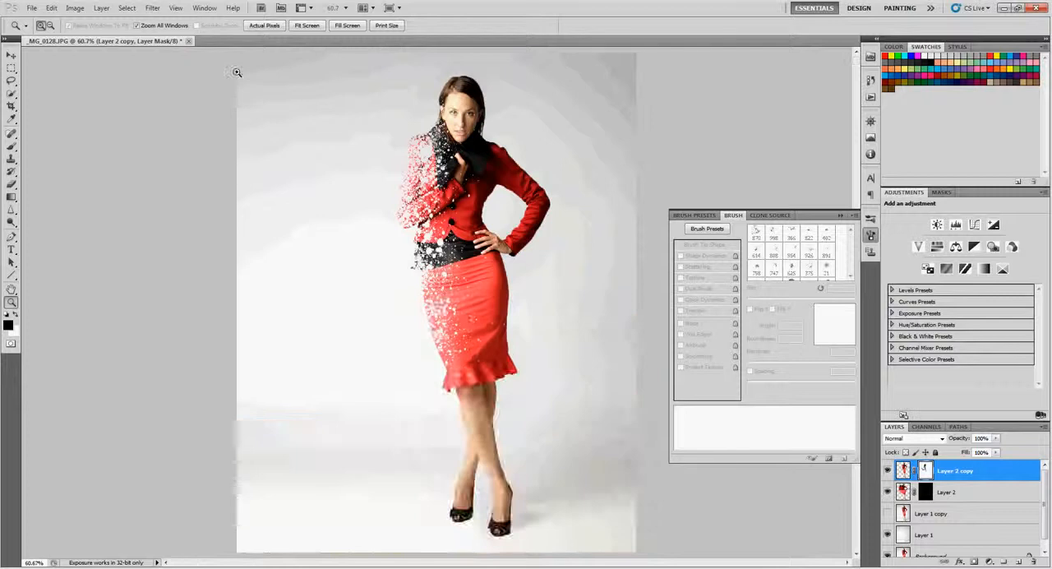
click(451, 150)
click(495, 285)
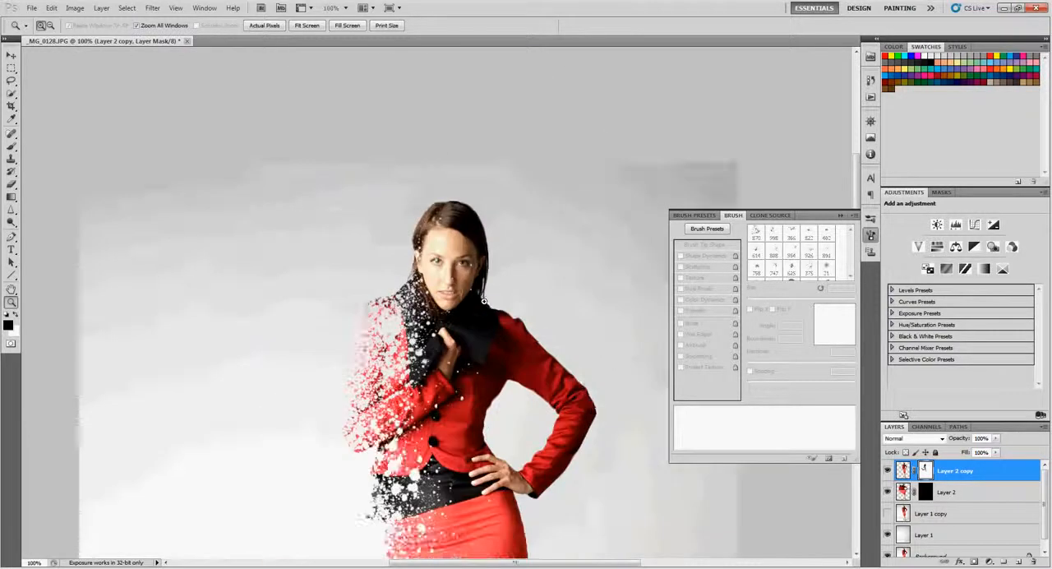
drag(530, 336, 554, 207)
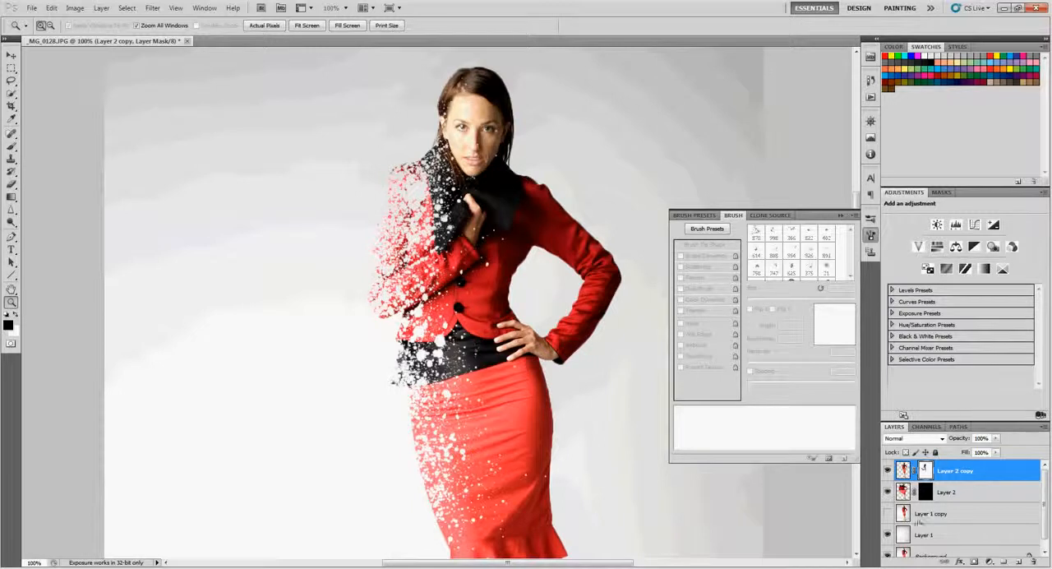
click(926, 494)
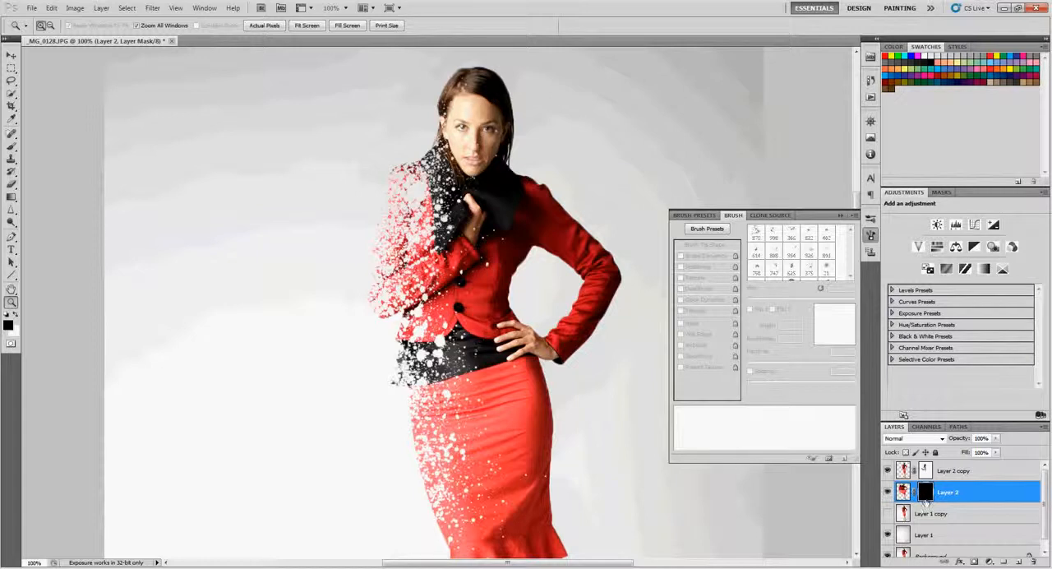
key(b)
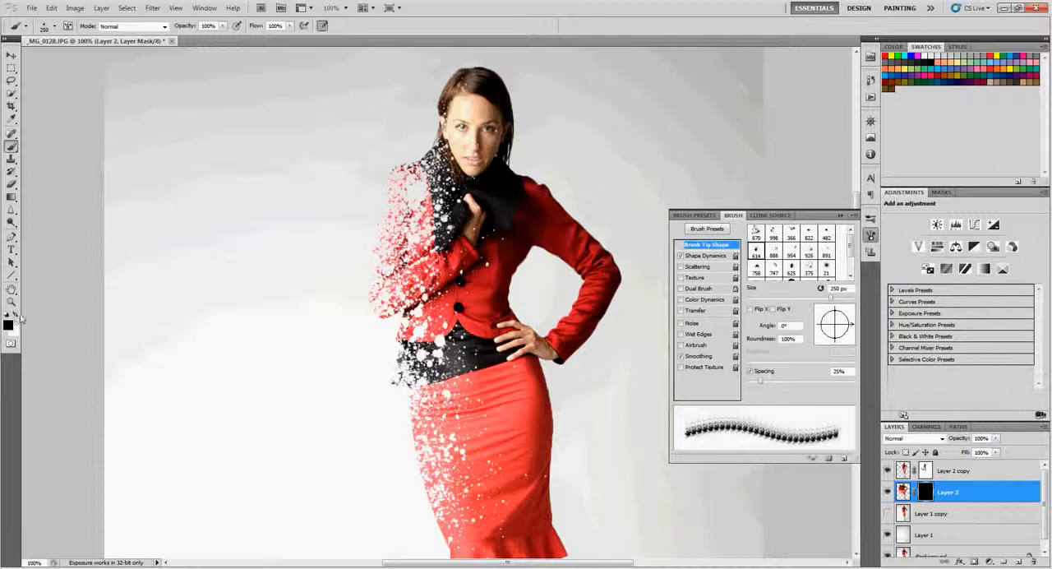
click(15, 316)
Undo a trial stroke on the Layer 2 mask, choose the 747 px splatter brush, and undo its full-size trial stamp
drag(329, 133, 269, 258)
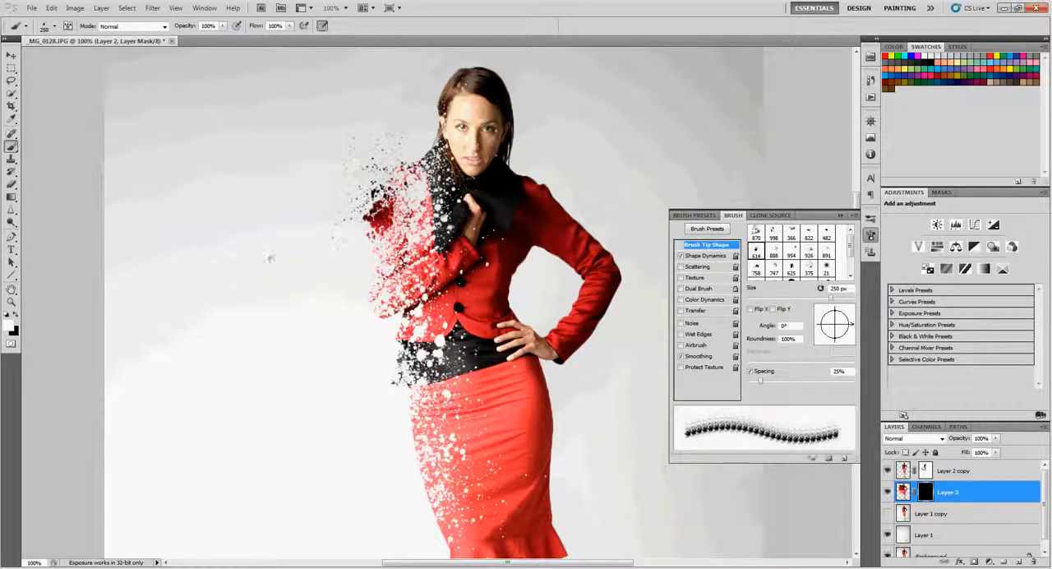
key(ctrl+z)
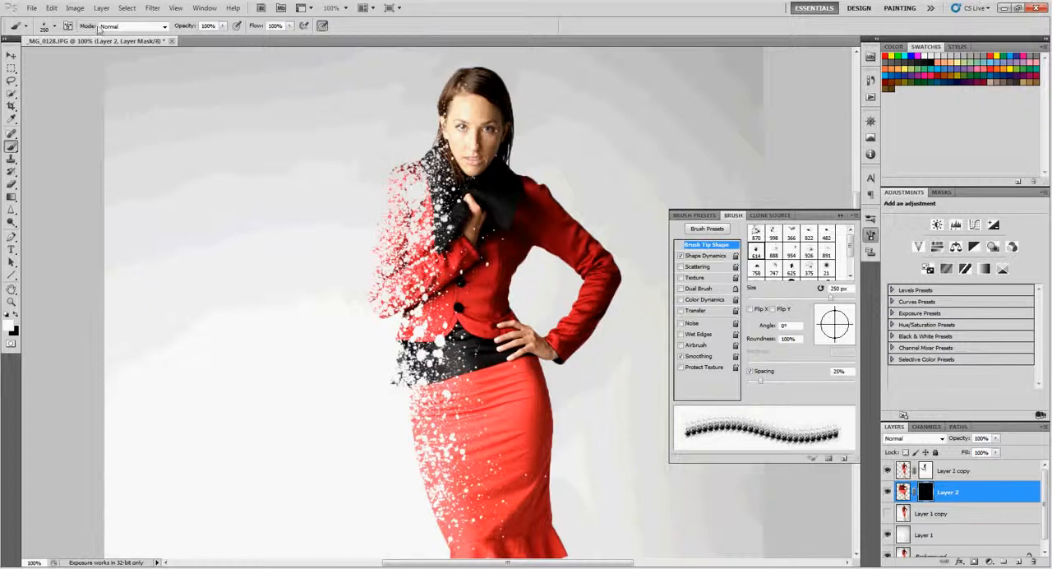
click(54, 26)
click(101, 215)
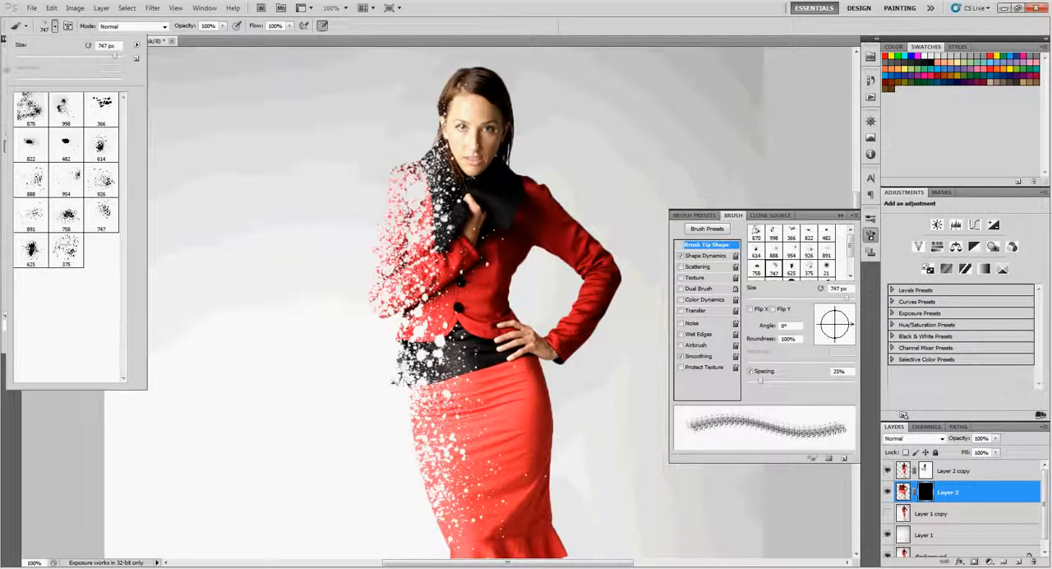
click(275, 248)
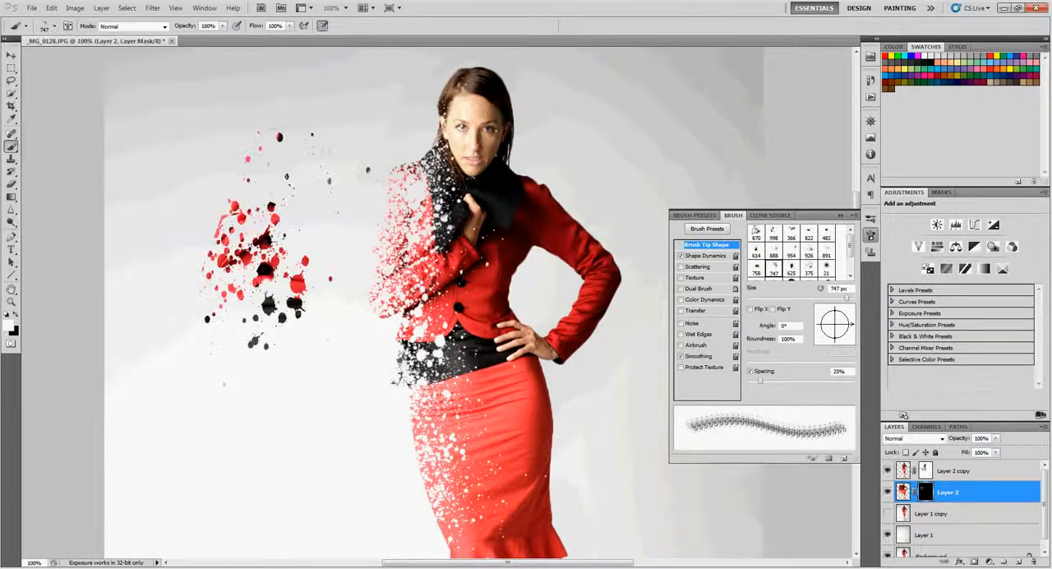
key(ctrl+z)
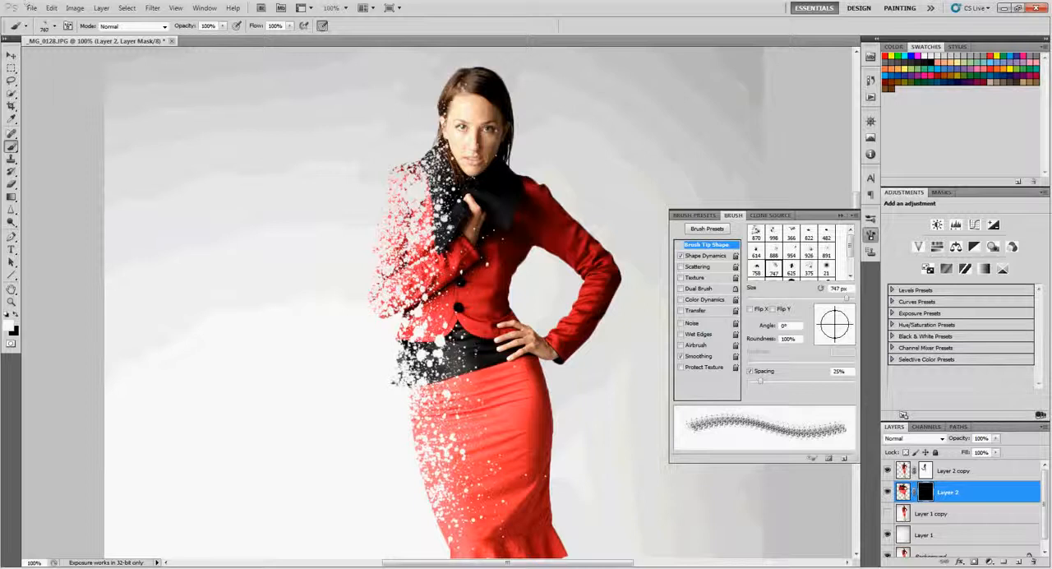
Stamp the Layer 2 mask beside the left shoulder with the brush reduced to 300 px, and beside the sleeve with its tip rotated to -161°
key(bracketleft)
key(bracketleft)
key(bracketleft)
click(299, 109)
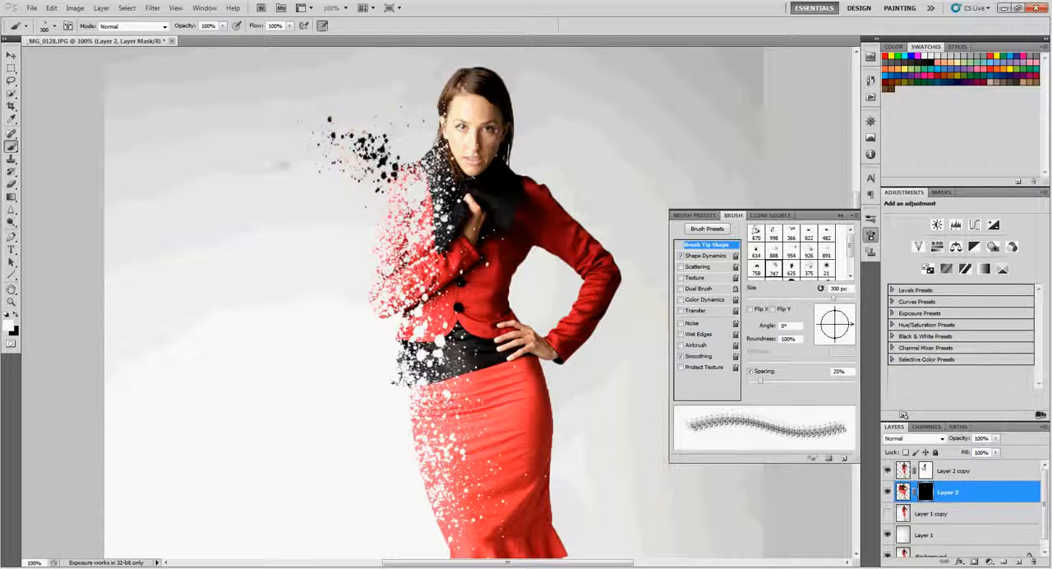
mouse_move(851, 328)
mouse_down()
mouse_move(822, 319)
mouse_move(818, 329)
mouse_up()
click(296, 274)
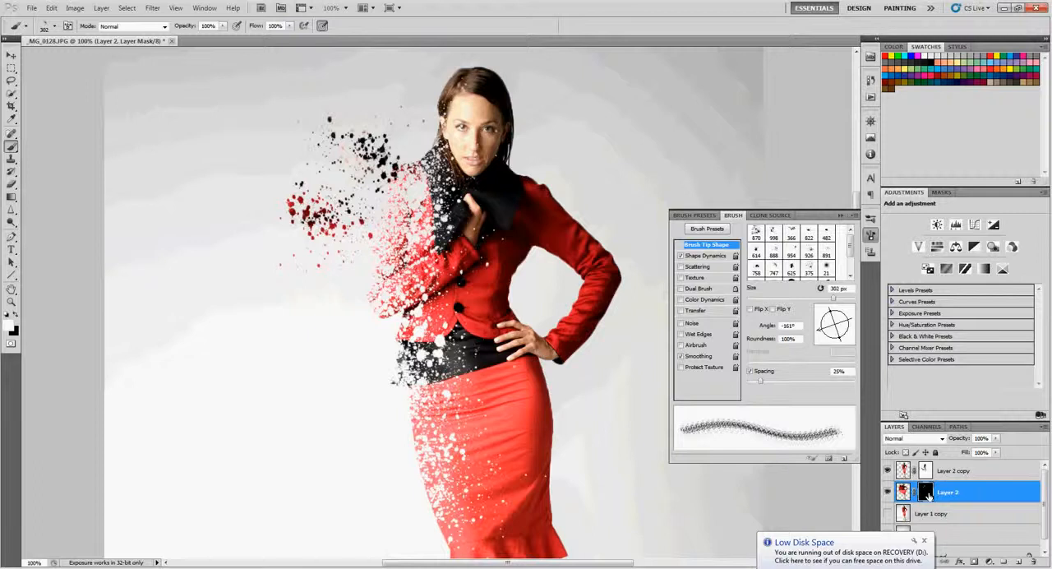
Try further splatter stamps beside the lower sleeve while checking the Layer 2 mask on its own, and undo them
alt+click(927, 492)
click(333, 288)
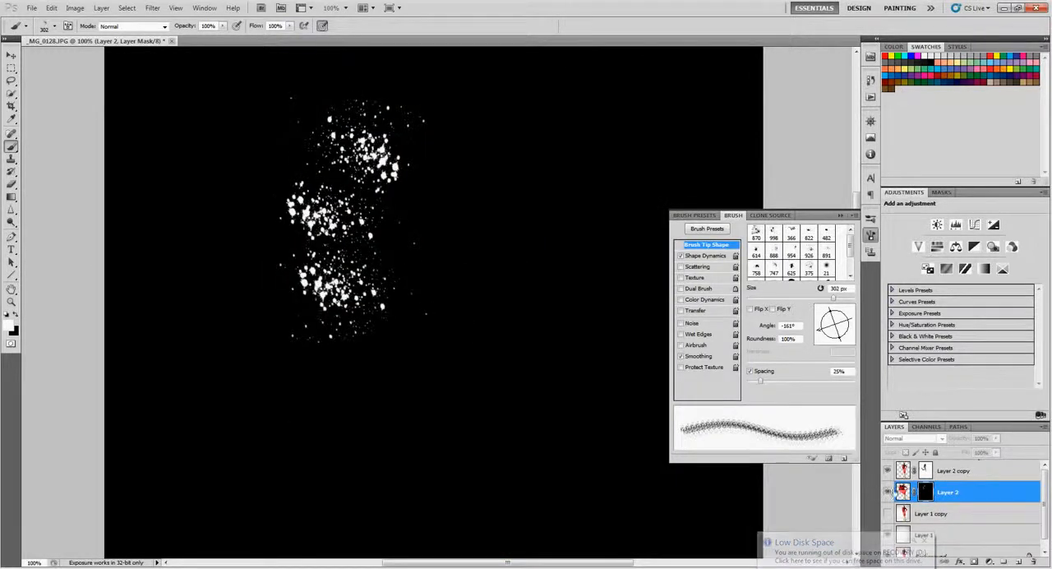
click(889, 490)
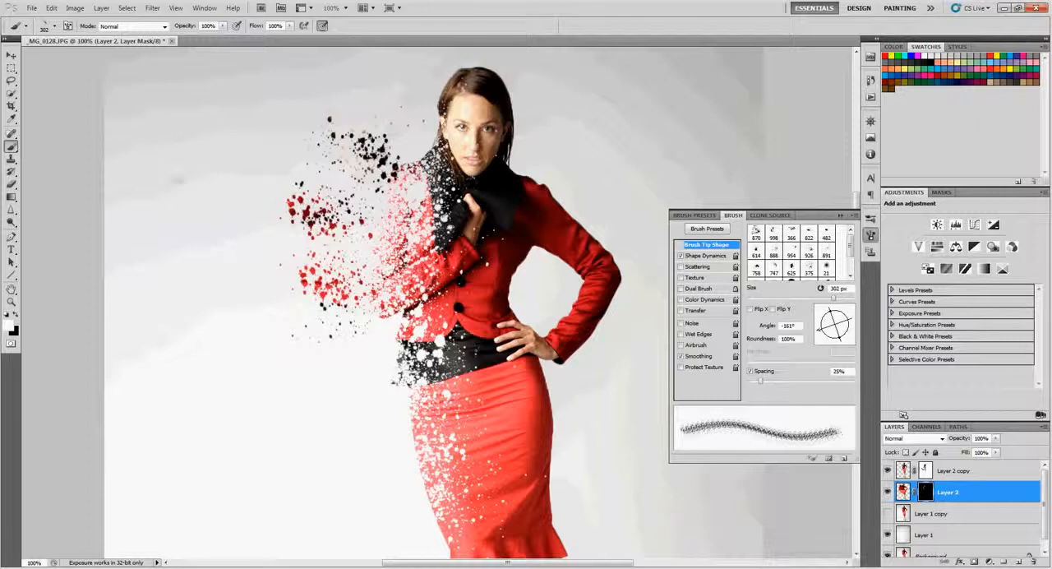
click(215, 197)
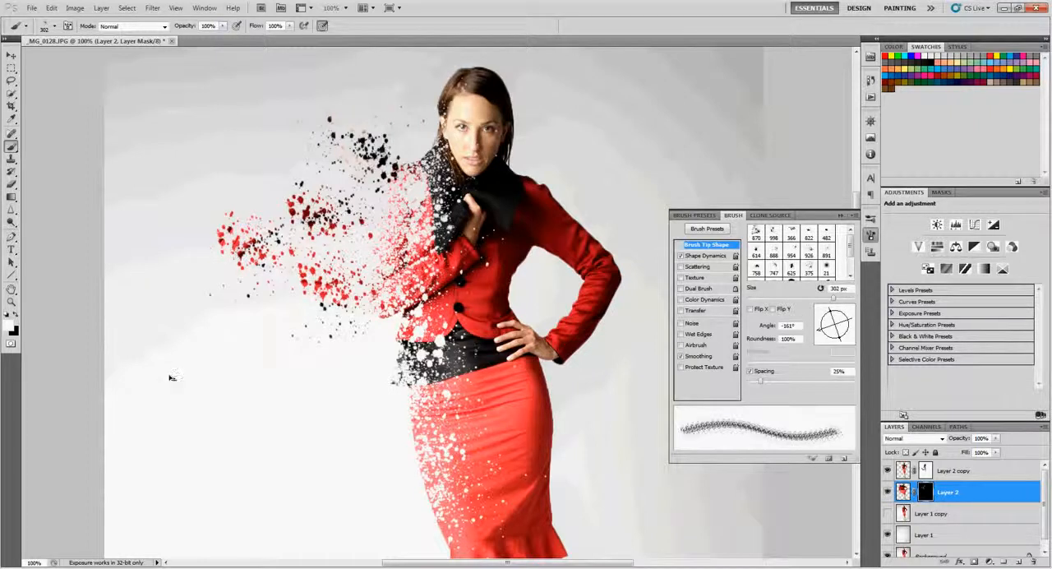
key(ctrl+alt+z)
key(ctrl+alt+z)
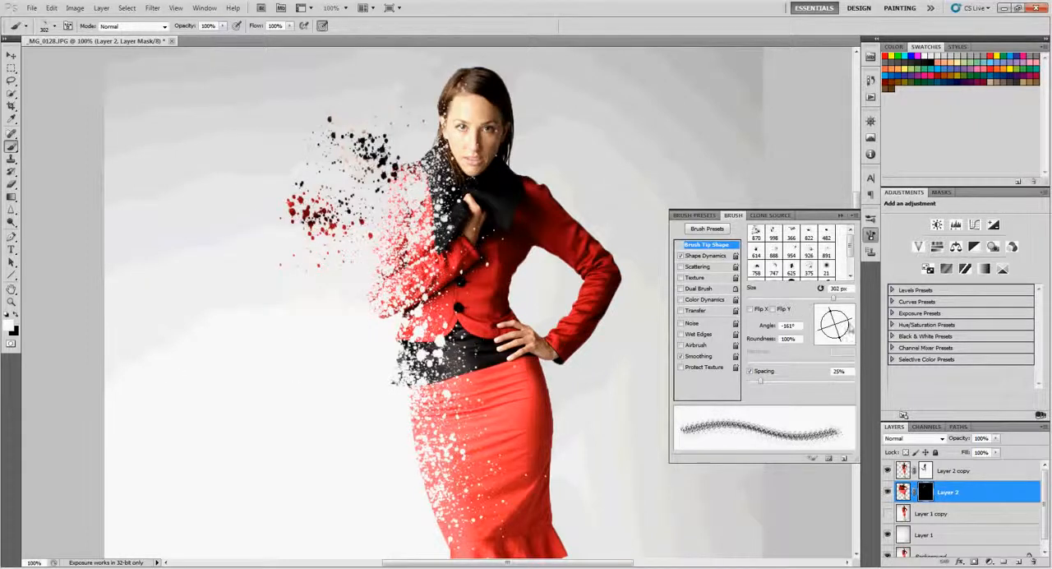
Stamp the Layer 2 mask beside the jacket's lower left with the splatter brush at 500 px and 178°, and with the 891 px brush
mouse_move(839, 338)
mouse_down()
mouse_move(822, 325)
mouse_move(836, 342)
mouse_up()
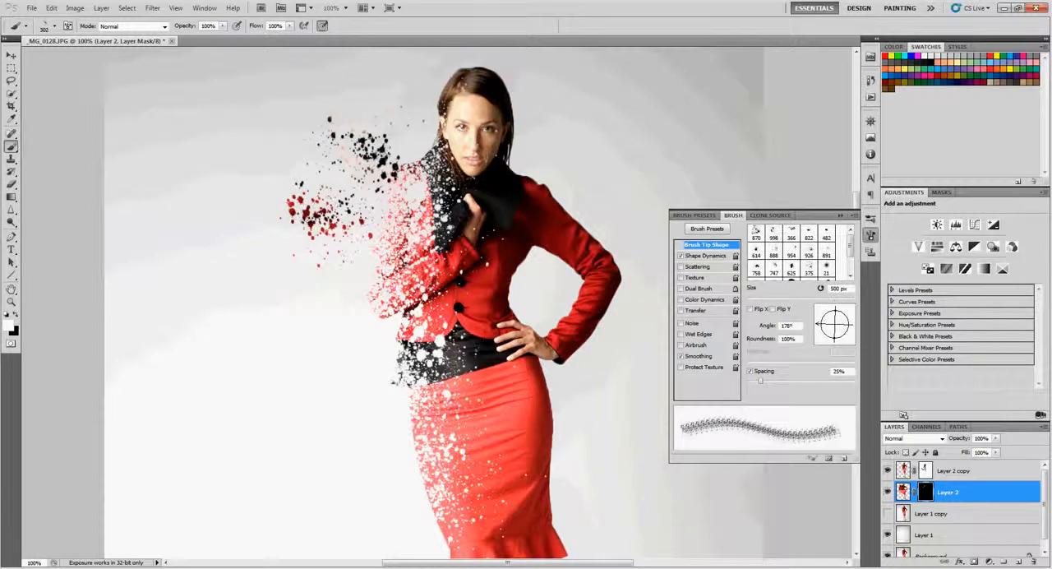
click(324, 302)
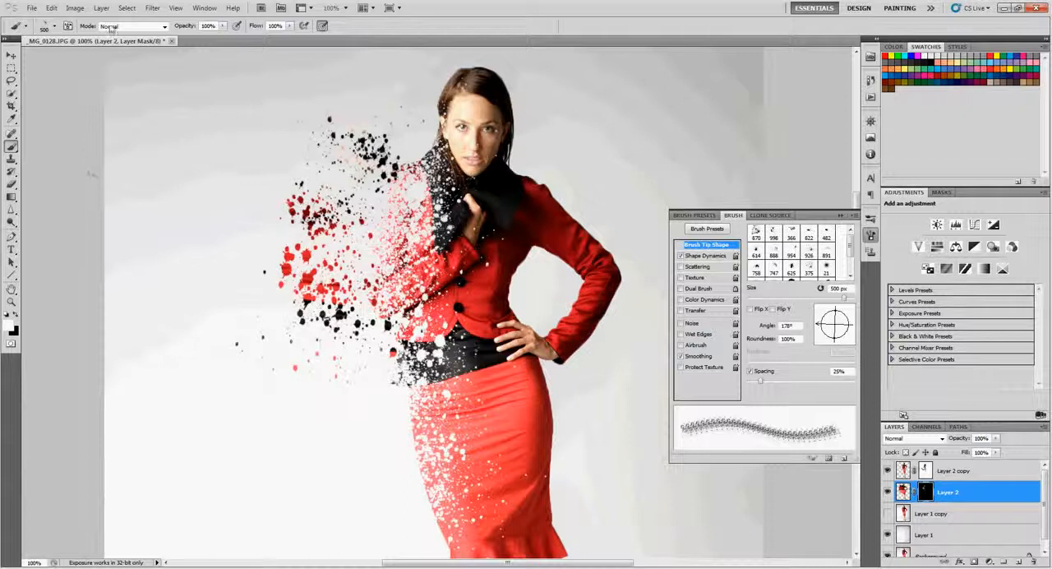
click(55, 27)
click(33, 217)
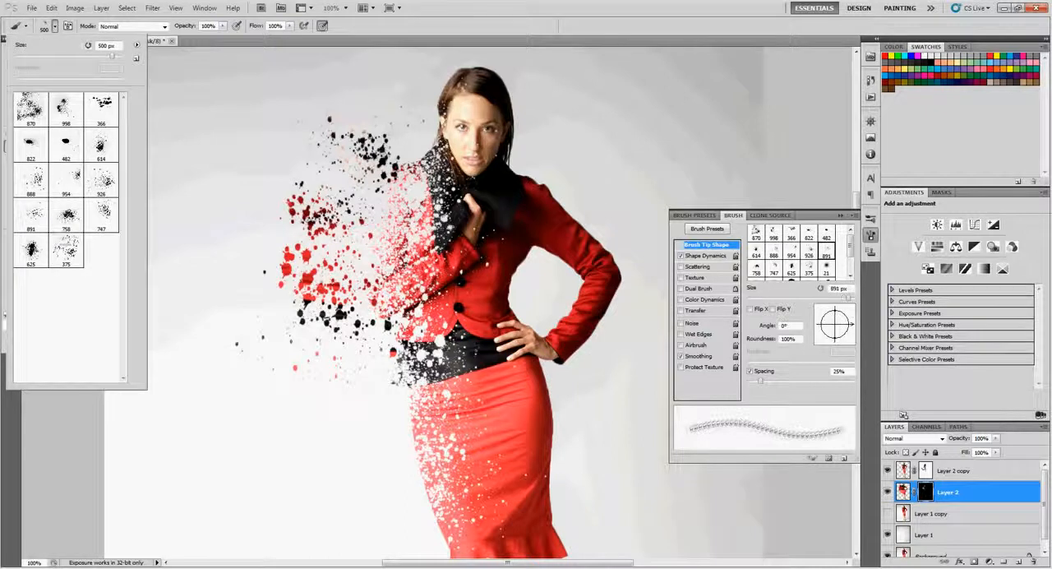
click(286, 292)
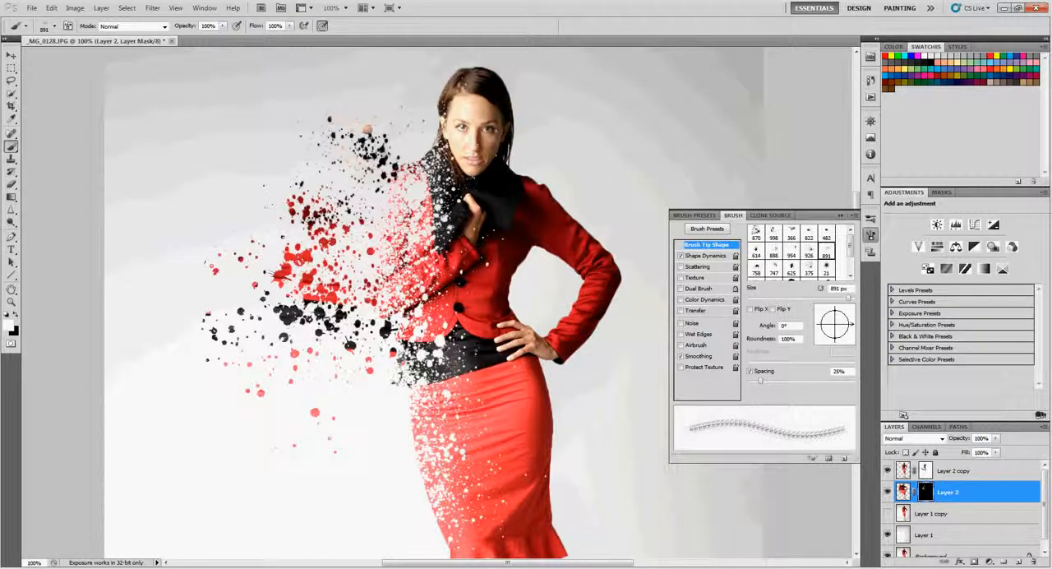
Reduce the splatter brush to 404 px, rotate its tip to 43°, and stamp the Layer 2 mask beside the waist and the neck
key(bracketleft)
key(bracketleft)
key(bracketleft)
key(bracketleft)
drag(848, 327, 845, 315)
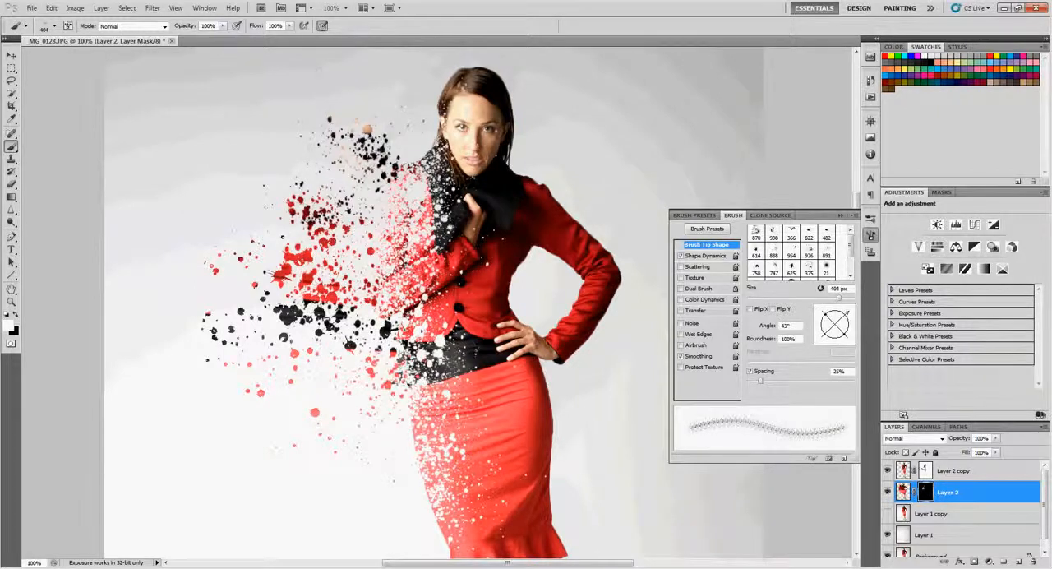
click(400, 141)
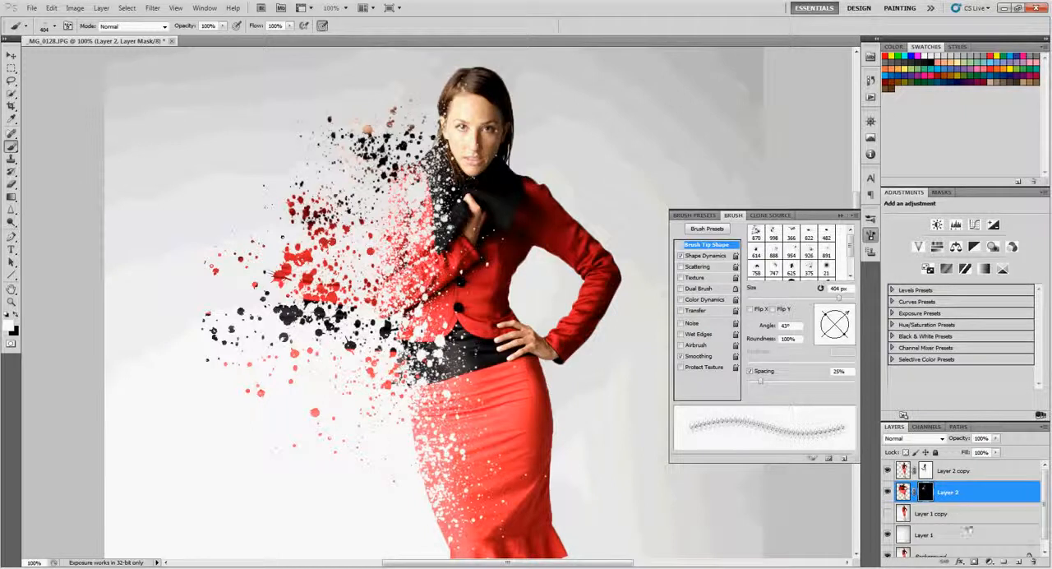
Liquify the image of Layer 2 again, pushing the smeared colours beside the head and shoulder to fill the splatter shapes
click(904, 492)
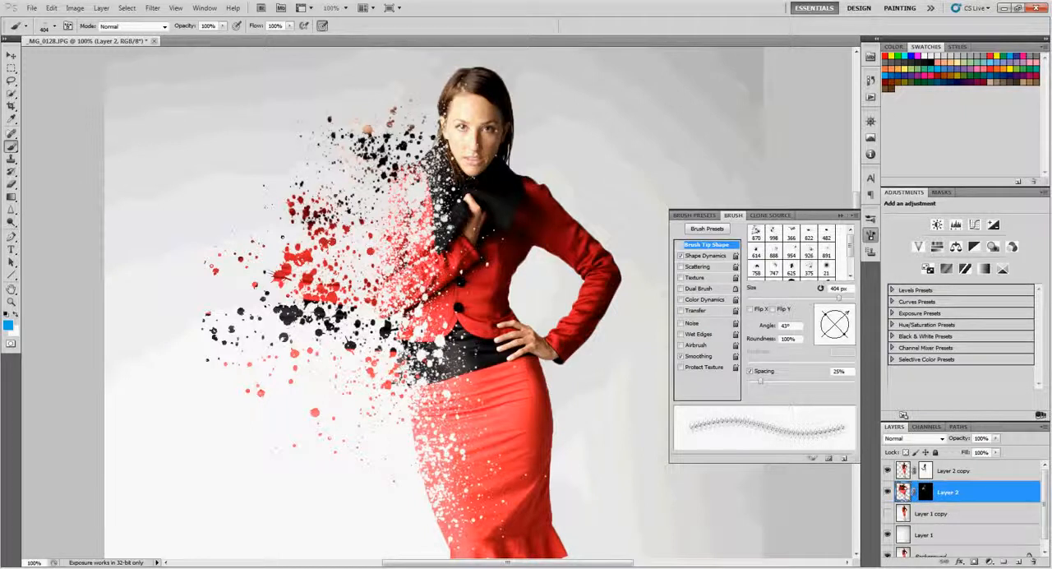
click(153, 10)
click(164, 71)
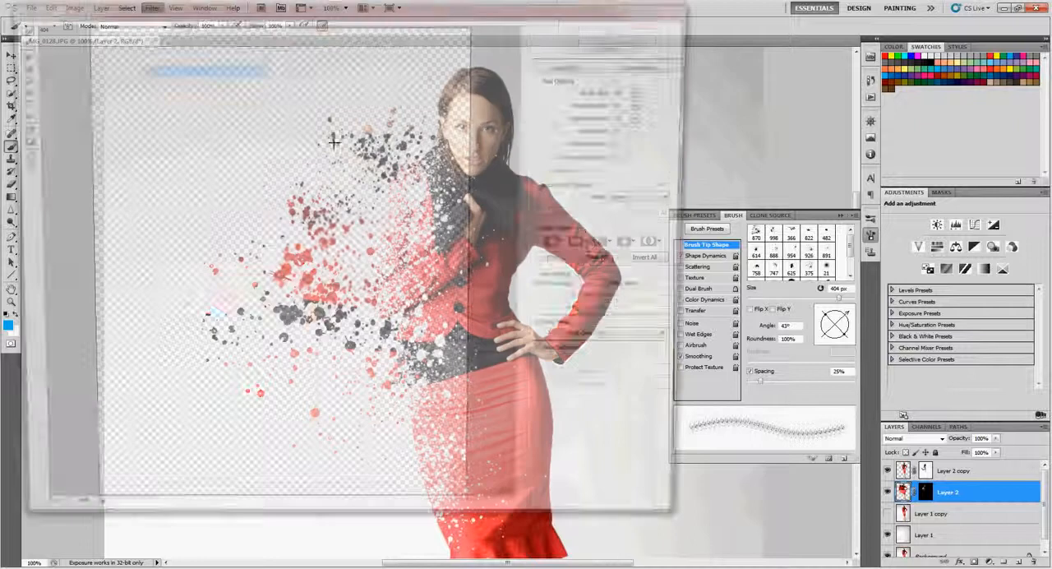
mouse_move(205, 97)
mouse_down()
mouse_move(222, 71)
mouse_move(207, 90)
mouse_move(291, 106)
mouse_up()
click(602, 30)
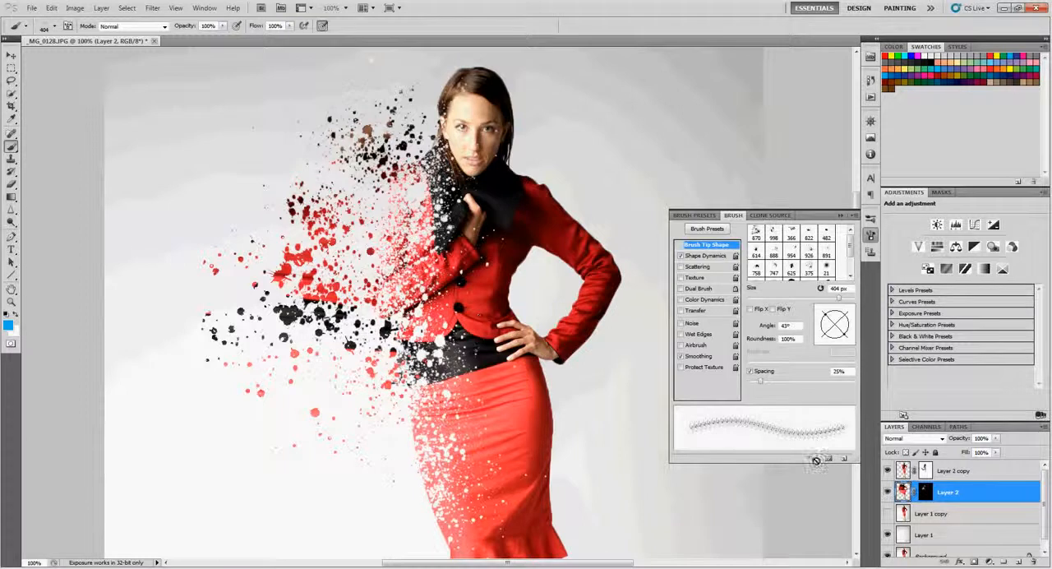
Stamp the Layer 2 mask in white beside the shoulder with the 404 px splatter brush
click(926, 493)
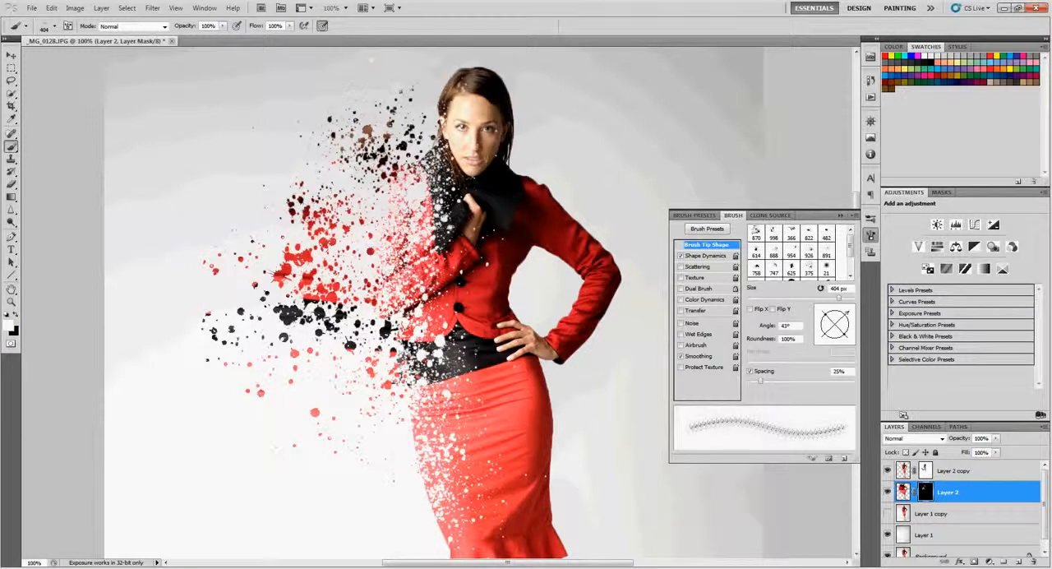
click(385, 187)
Switch to black and stamp the Layer 2 mask over the dense splatter beside the waist and shoulder to break it up
key(z)
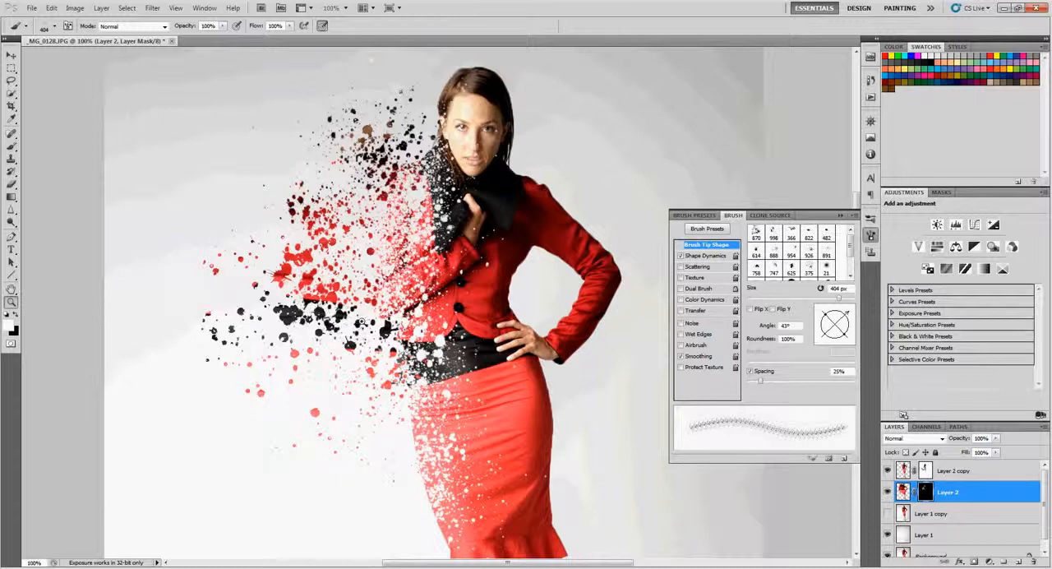
alt+click(396, 257)
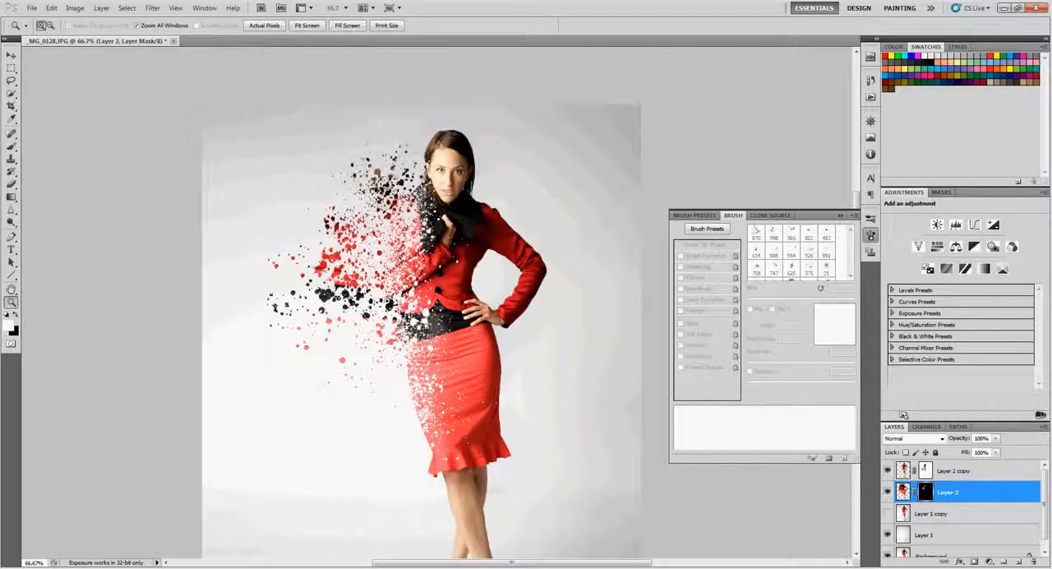
key(x)
click(318, 301)
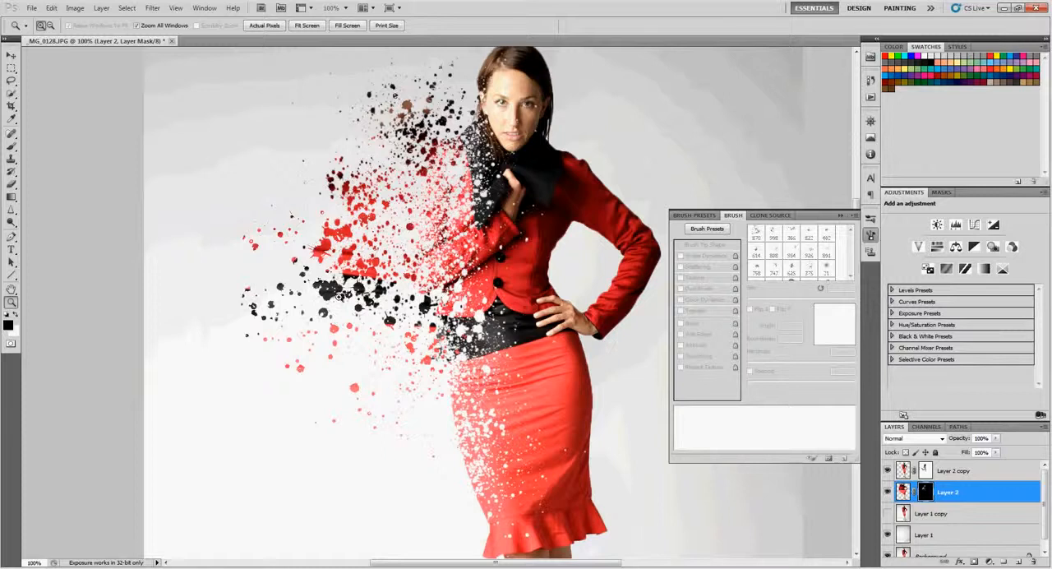
key(b)
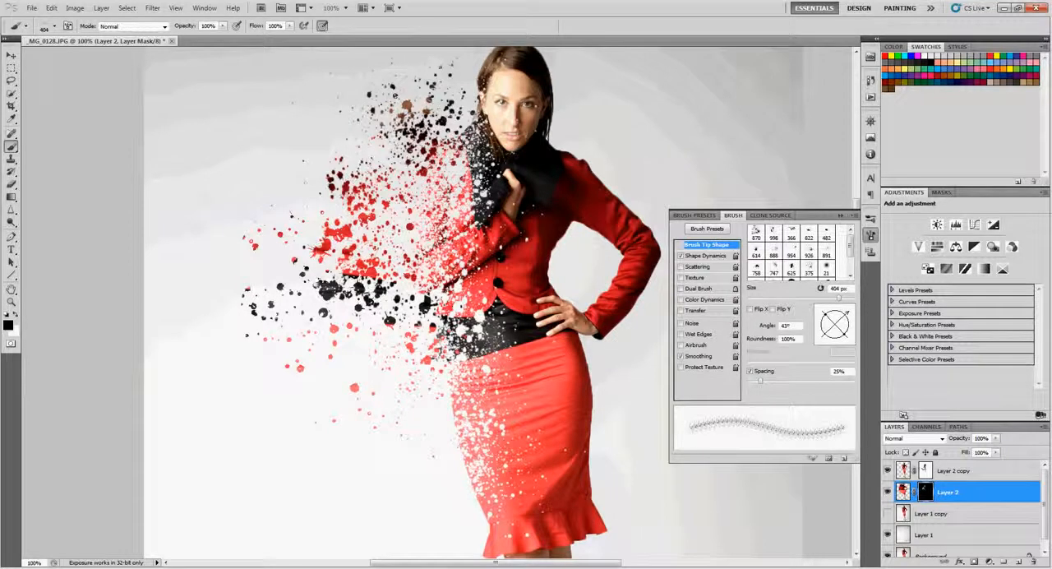
click(320, 286)
click(324, 292)
click(329, 289)
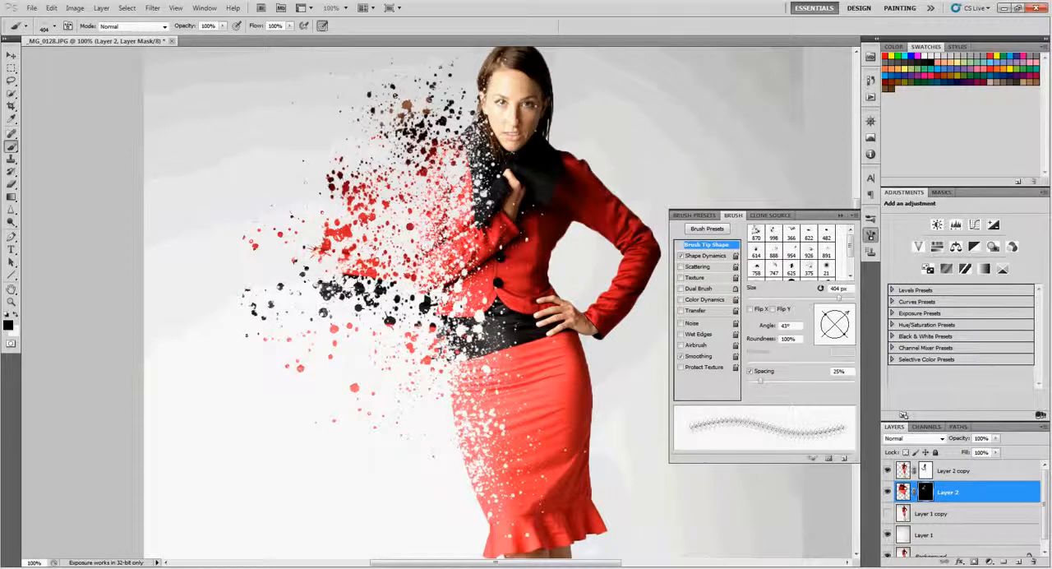
click(330, 288)
click(355, 182)
click(362, 173)
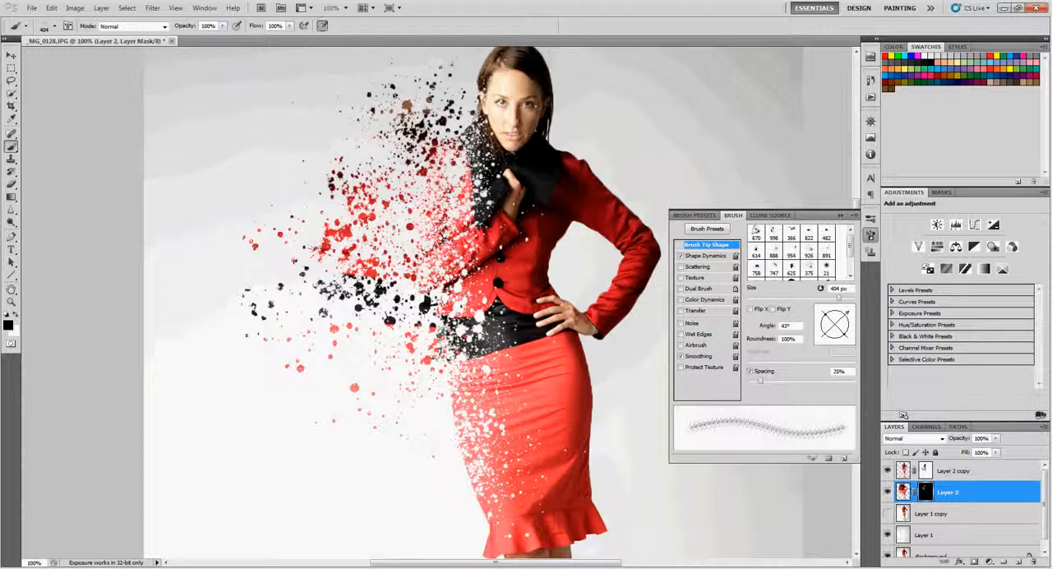
Stamp the Layer 2 mask beside the neck once in white, and thin the splatter there with several black stamps
key(x)
click(418, 145)
key(x)
click(418, 130)
click(405, 127)
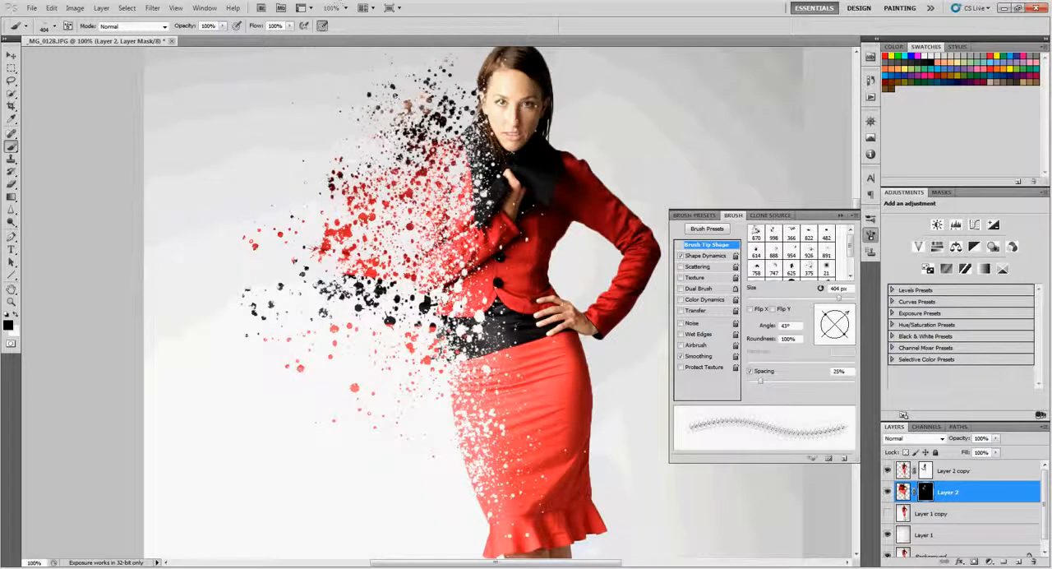
click(396, 135)
click(413, 117)
Examine the splatter beside the face up close and across the whole figure
scroll(493, 189, up, 3)
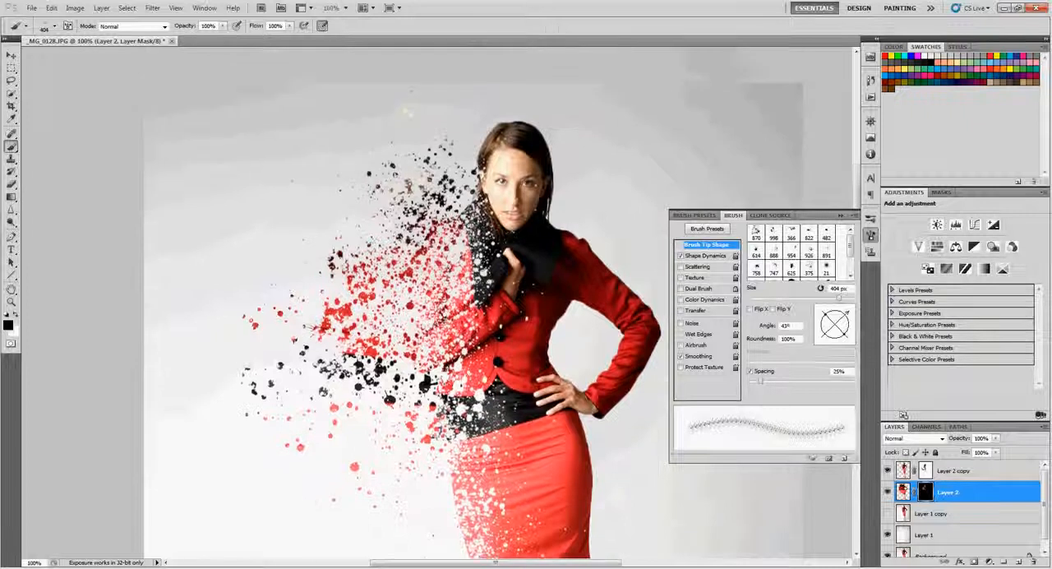
key(z)
click(523, 227)
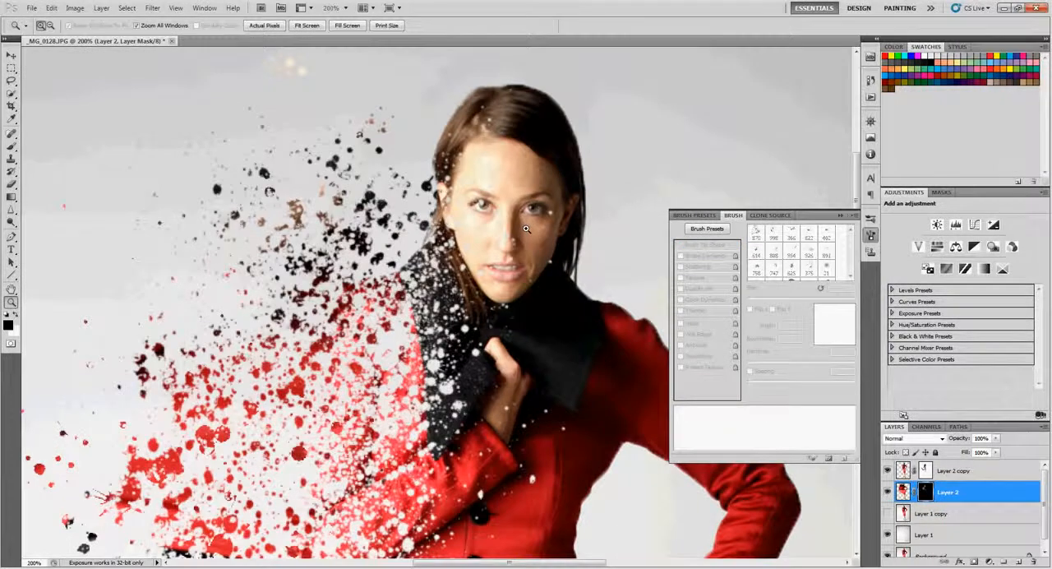
key(b)
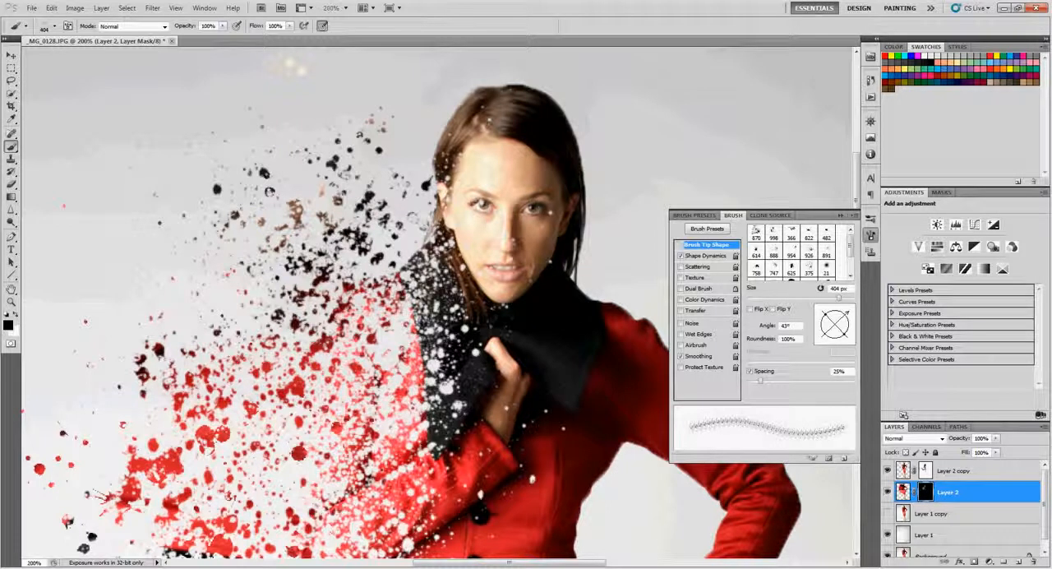
key(ctrl+0)
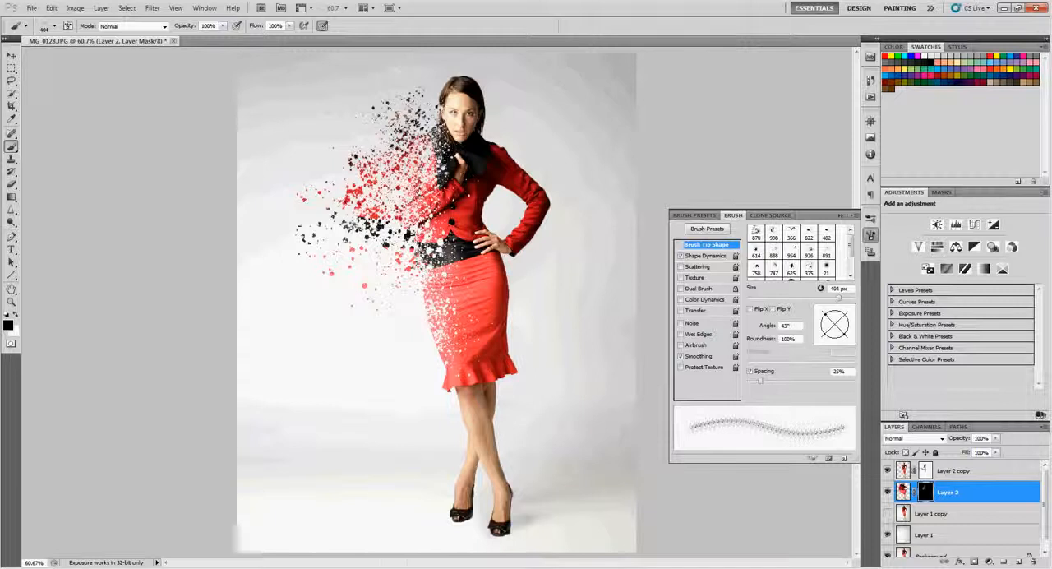
Collapse the brush settings and view the image in full-screen mode at 100%, framed on the splattered figure
key(z)
click(477, 229)
click(841, 215)
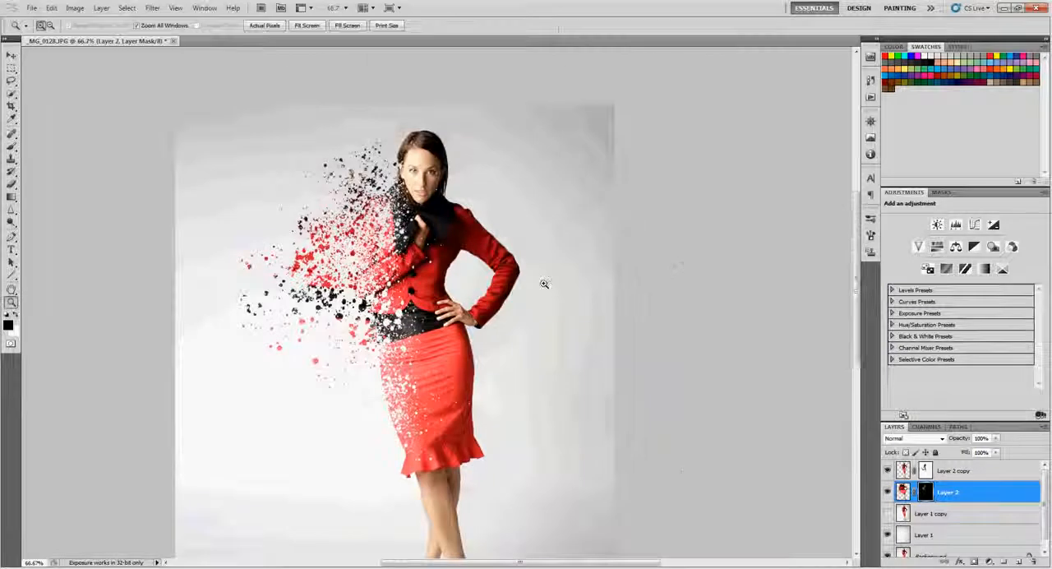
drag(534, 305, 585, 261)
click(530, 263)
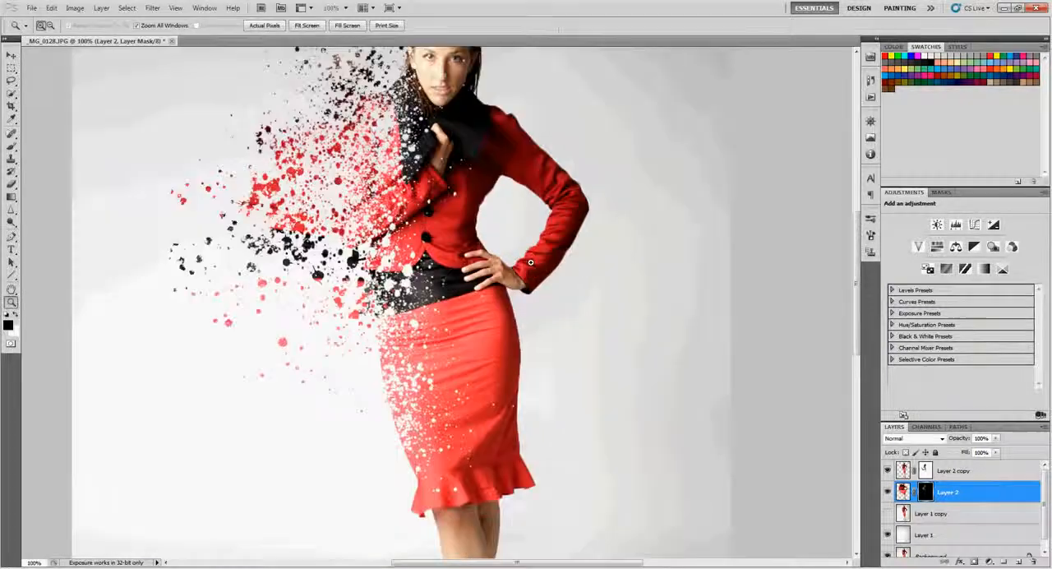
key(f)
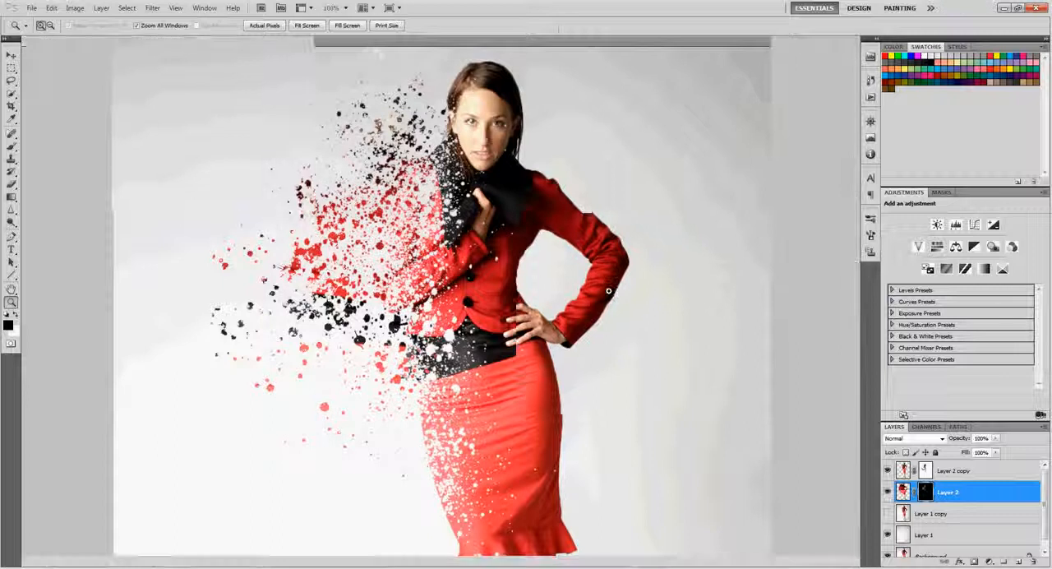
key(f)
drag(612, 291, 583, 309)
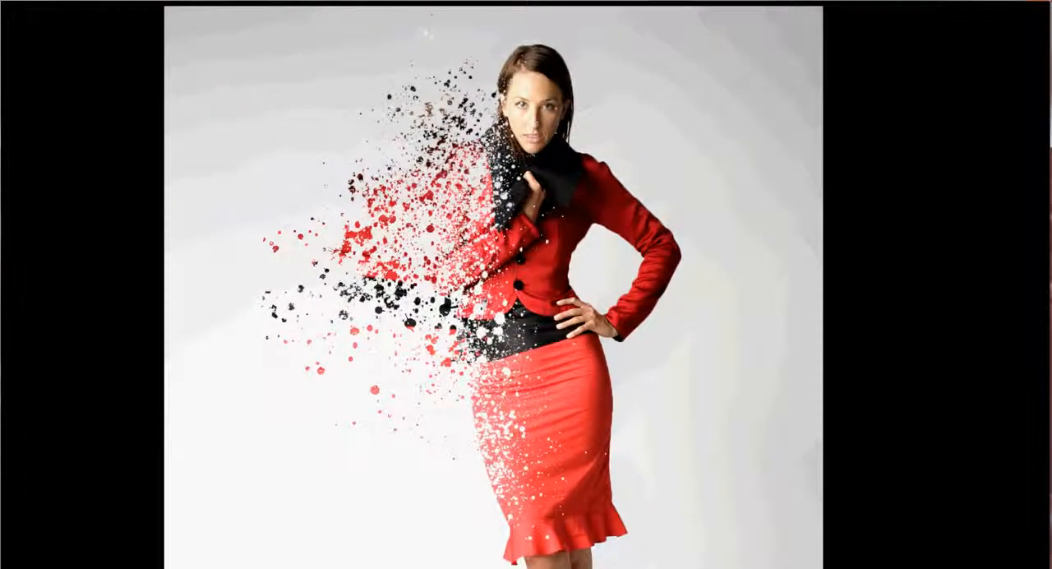